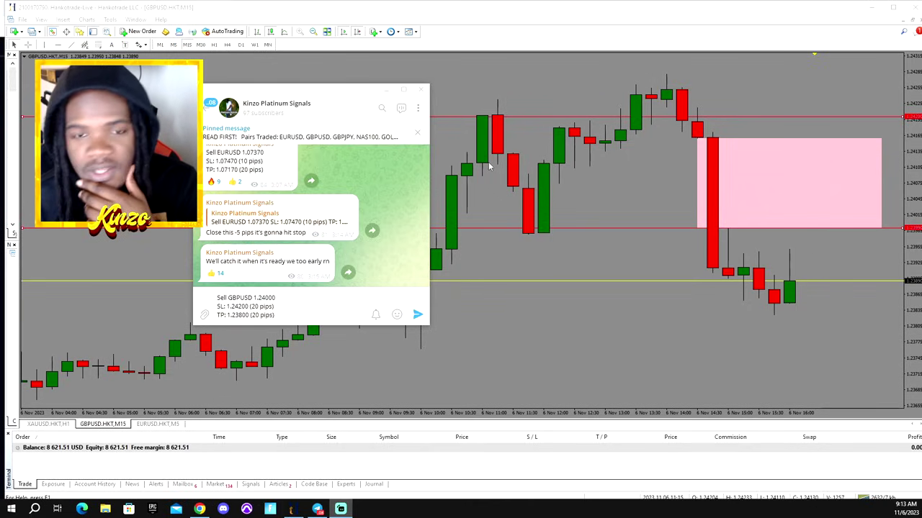
Close the Telegram signals channel window from the taskbar to reveal the GBPUSD 15-minute chart
{"action": "left_click", "coordinate": [340, 509]}
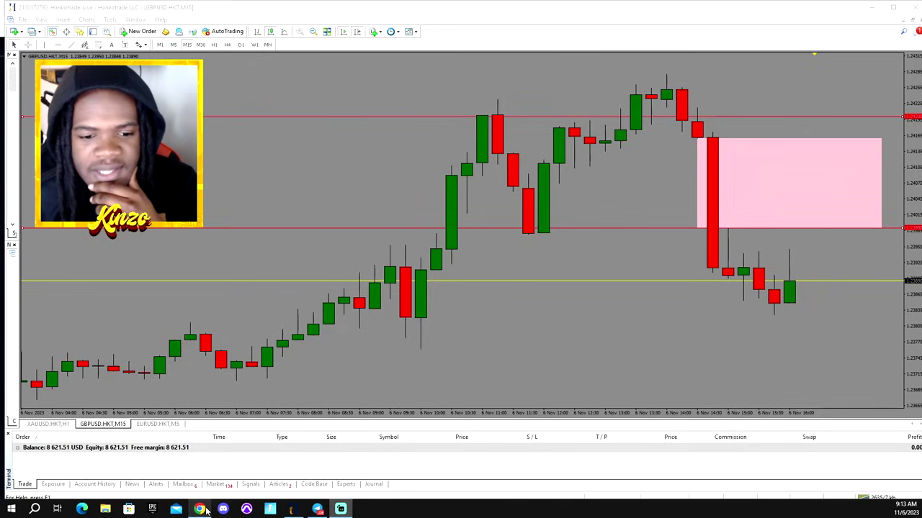
Check GBPUSD on the zoomed-out 1-hour chart, then settle on 4-hour candles zoomed in
{"action": "left_click", "coordinate": [215, 44]}
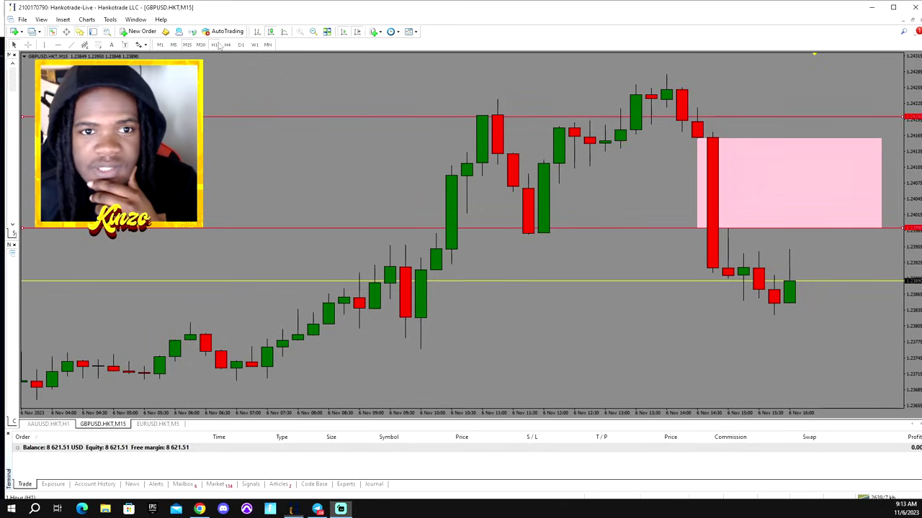
{"action": "left_click", "coordinate": [314, 33]}
{"action": "left_click", "coordinate": [313, 33]}
{"action": "left_click", "coordinate": [313, 32]}
{"action": "left_click", "coordinate": [314, 32]}
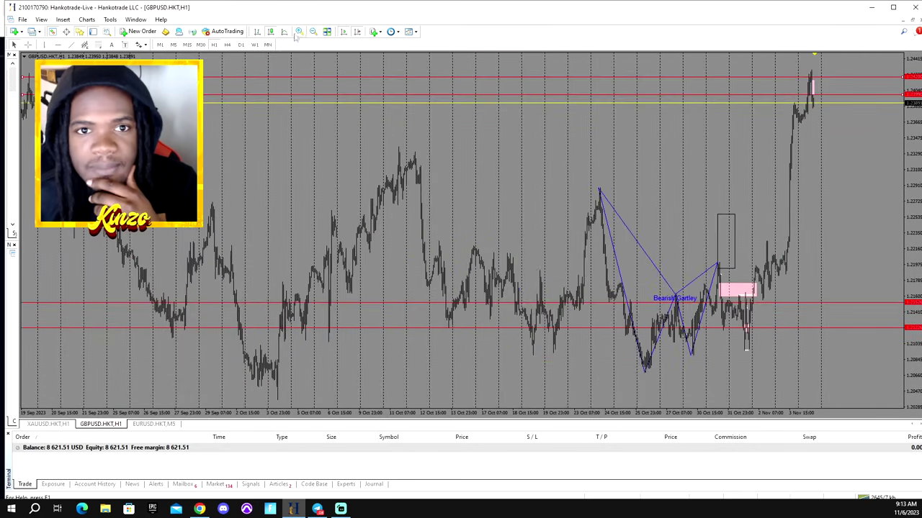
{"action": "left_click", "coordinate": [227, 44]}
{"action": "left_click", "coordinate": [300, 31]}
{"action": "left_click", "coordinate": [299, 31]}
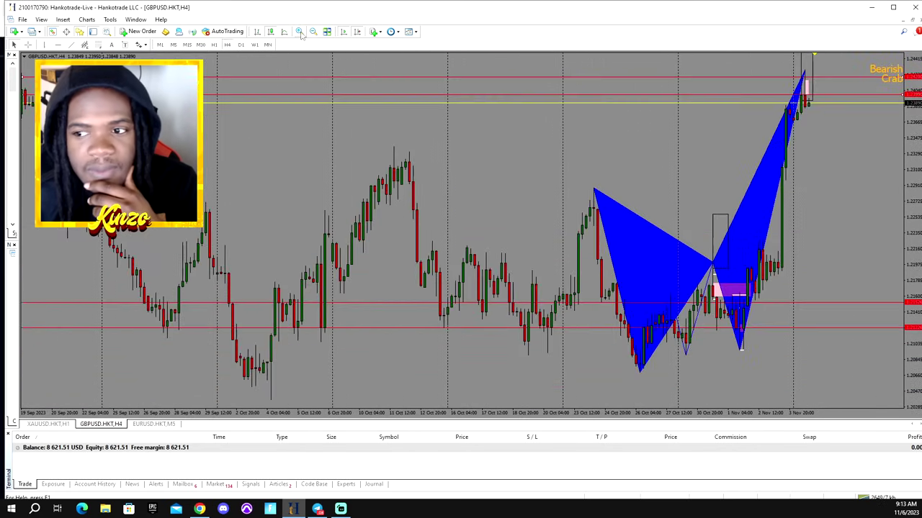
Delete the old blue harmonic pattern triangles, their pattern lines and the outlined box
{"action": "right_click", "coordinate": [593, 192]}
{"action": "left_click", "coordinate": [621, 221]}
{"action": "right_click", "coordinate": [595, 191]}
{"action": "left_click", "coordinate": [621, 221]}
{"action": "right_click", "coordinate": [711, 264]}
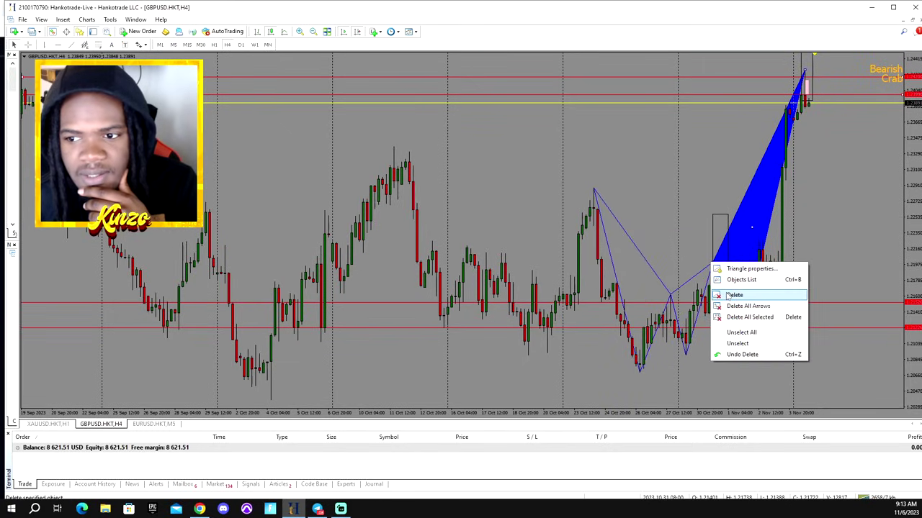
{"action": "left_click", "coordinate": [729, 295]}
{"action": "right_click", "coordinate": [713, 265]}
{"action": "left_click", "coordinate": [729, 294]}
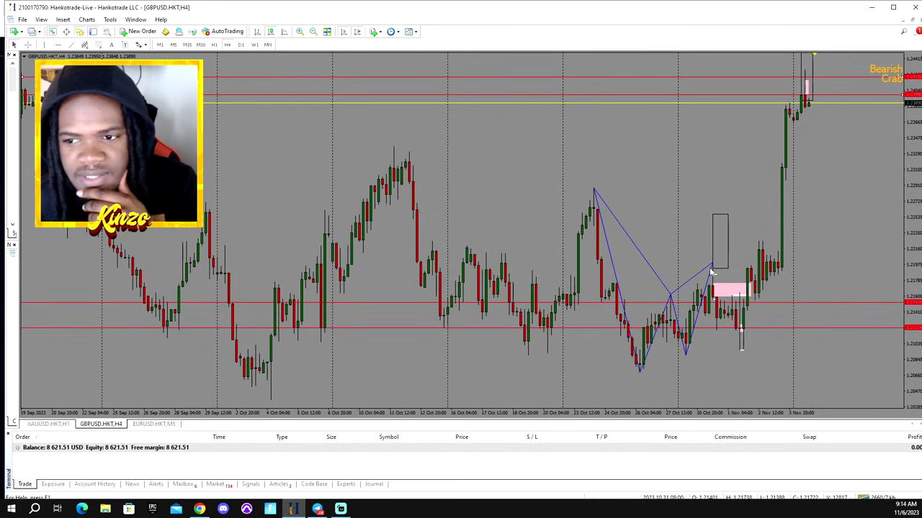
{"action": "right_click", "coordinate": [711, 271]}
{"action": "left_click", "coordinate": [729, 297]}
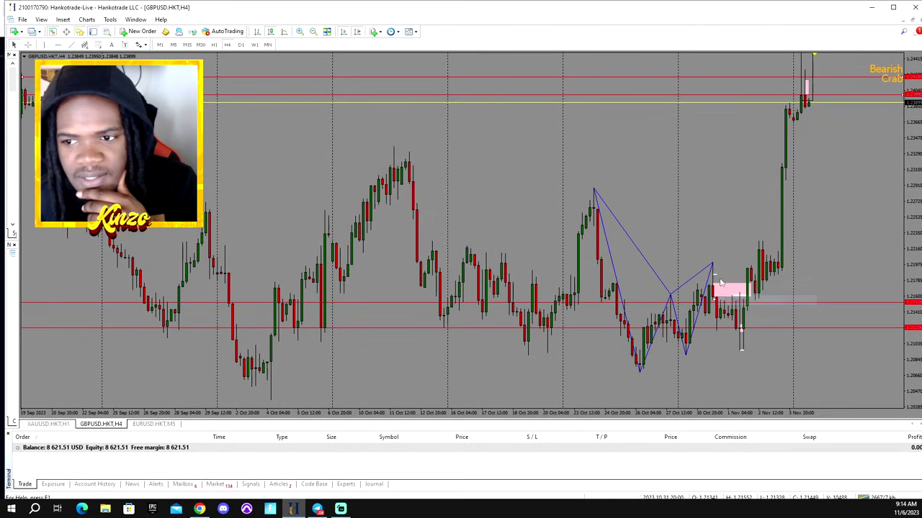
{"action": "right_click", "coordinate": [713, 267]}
{"action": "left_click", "coordinate": [730, 295]}
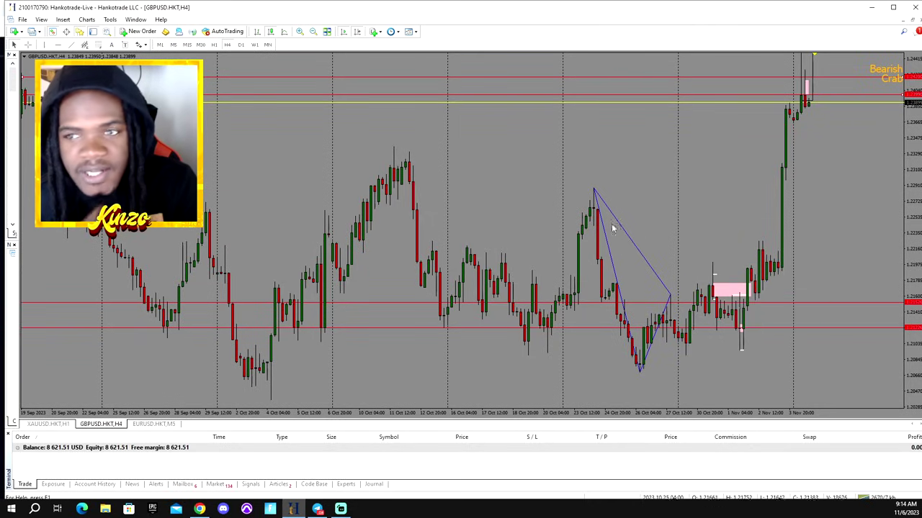
Zoom out to August–November and delete the two upper red level lines
{"action": "left_click", "coordinate": [312, 32]}
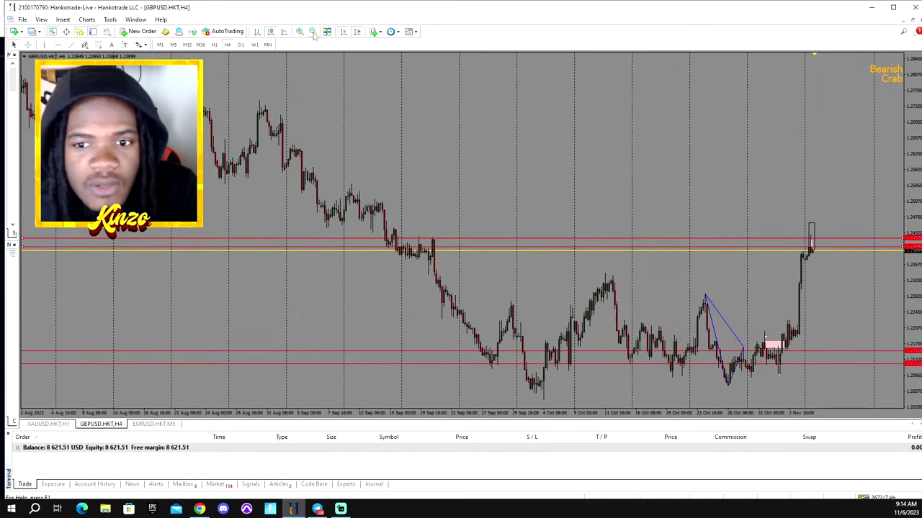
{"action": "right_click", "coordinate": [567, 237]}
{"action": "left_click", "coordinate": [591, 271]}
{"action": "right_click", "coordinate": [569, 247]}
{"action": "left_click", "coordinate": [594, 280]}
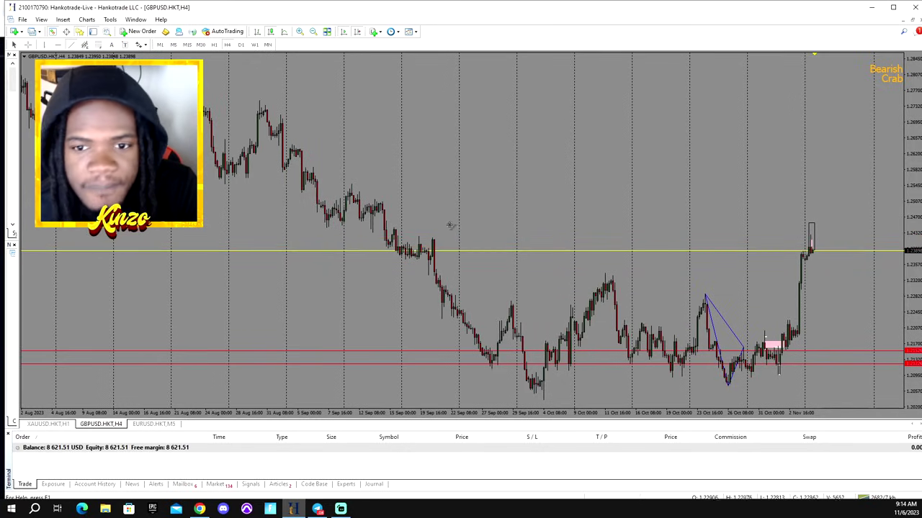
Draw a white level from the September swing high, then delete the recent-price box on 1-hour candles
{"action": "left_click_drag", "start_coordinate": [432, 240], "coordinate": [828, 239]}
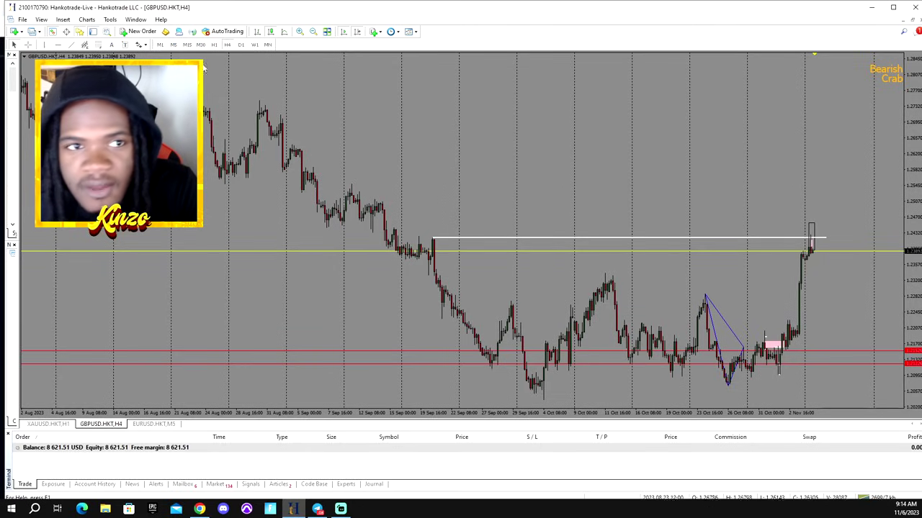
{"action": "left_click", "coordinate": [299, 32]}
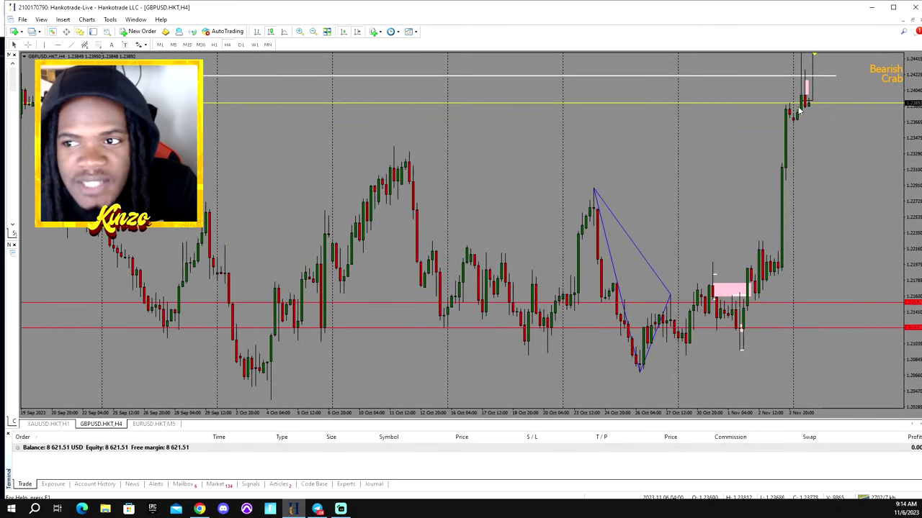
{"action": "left_click", "coordinate": [213, 45]}
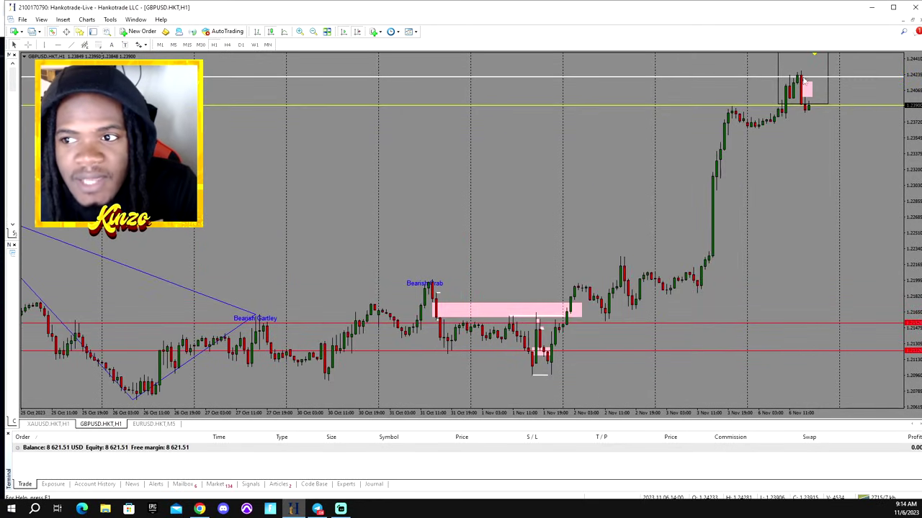
{"action": "left_click", "coordinate": [301, 32]}
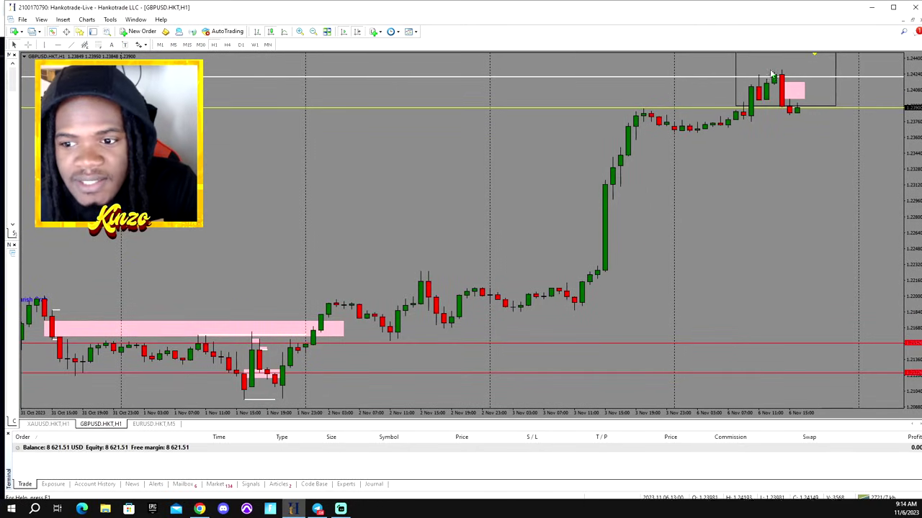
{"action": "right_click", "coordinate": [837, 107]}
{"action": "left_click", "coordinate": [846, 118]}
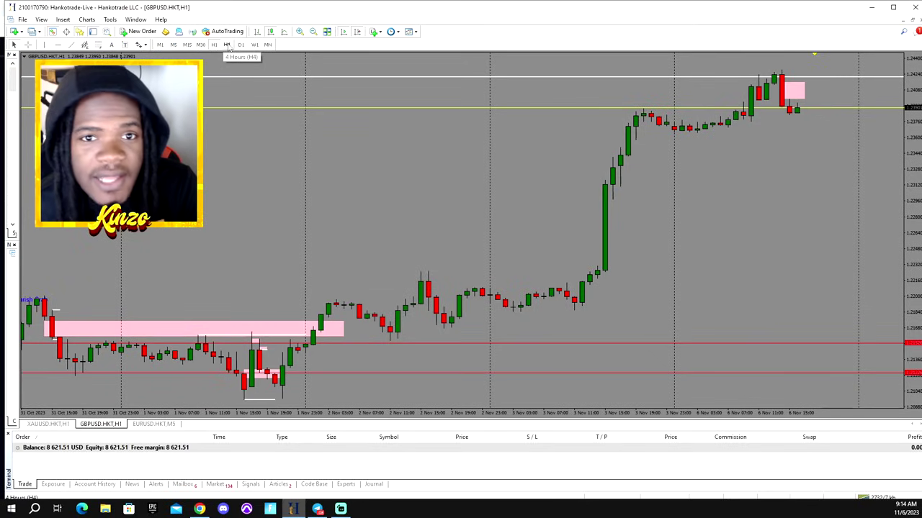
Zoom in on 15-minute candles and draw a white trendline level at the pullback low
{"action": "left_click", "coordinate": [186, 44]}
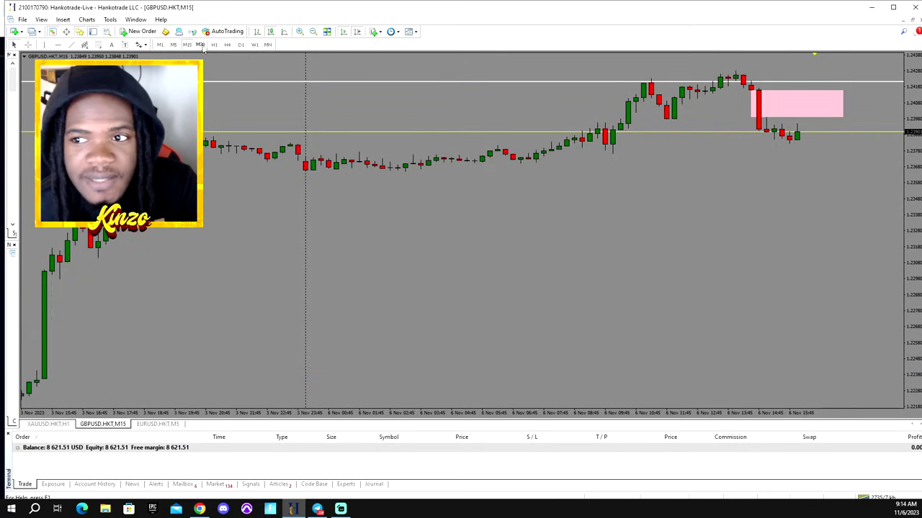
{"action": "left_click", "coordinate": [300, 32]}
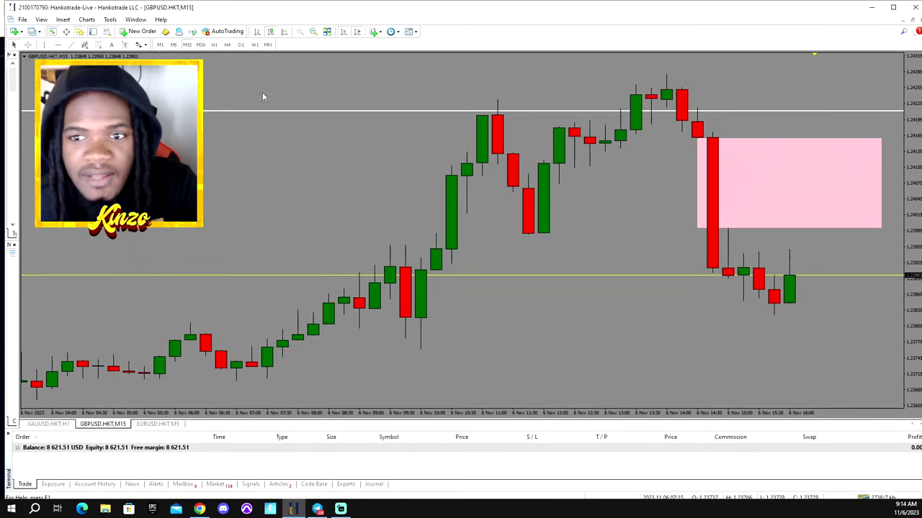
{"action": "left_click", "coordinate": [72, 45]}
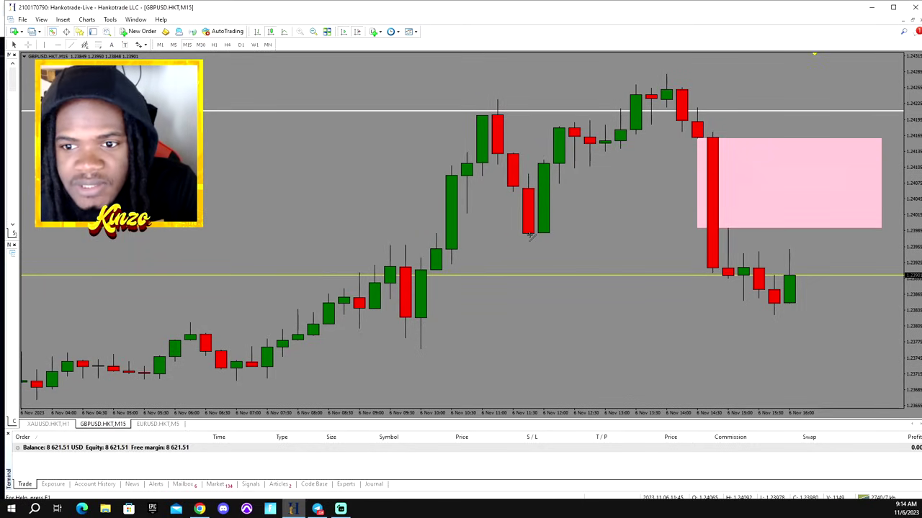
{"action": "left_click_drag", "start_coordinate": [527, 236], "coordinate": [708, 234]}
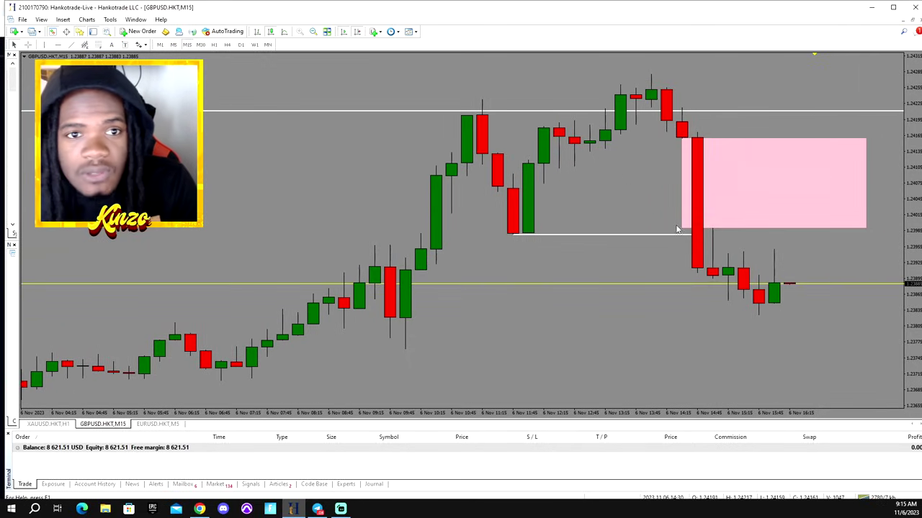
Review GBPUSD on daily candles, then bring up the EURUSD.HKT 5-minute chart
{"action": "left_click", "coordinate": [240, 45]}
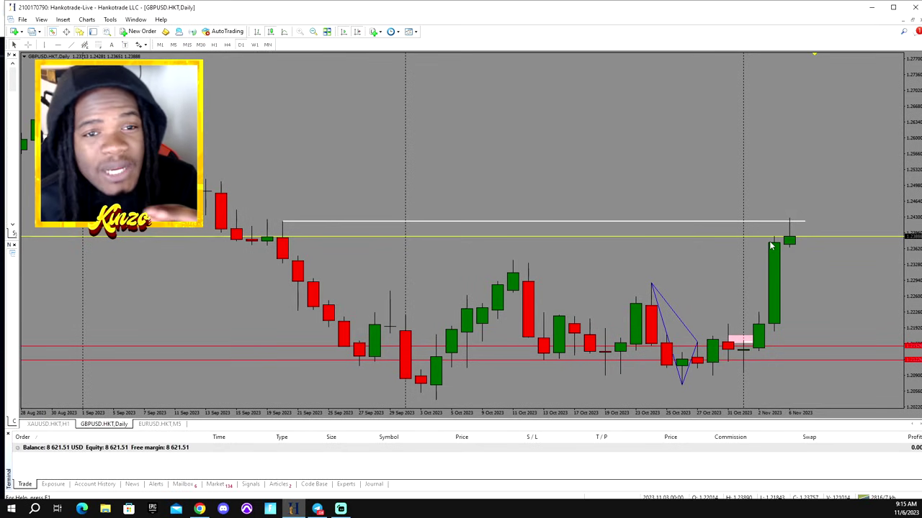
{"action": "left_click", "coordinate": [159, 424]}
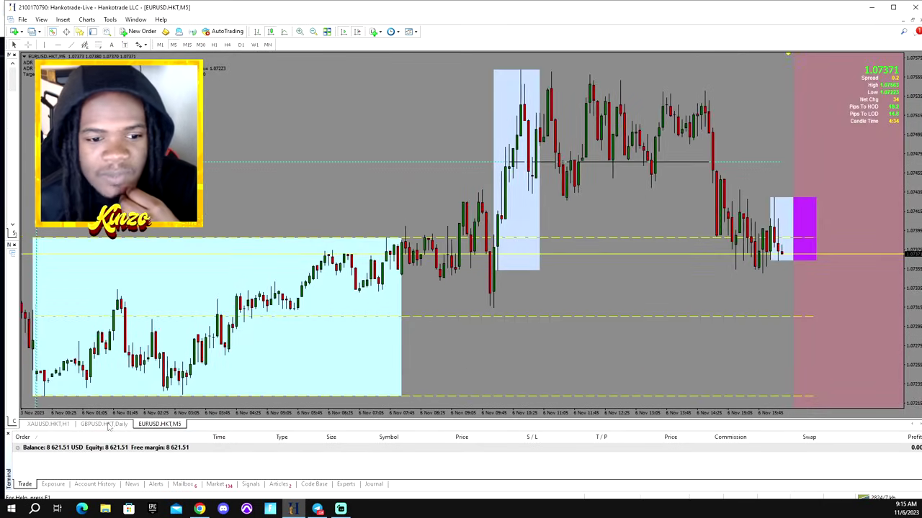
Return to the GBPUSD chart on 15-minute candles, briefly glancing at the browser
{"action": "key", "text": "ctrl+Tab"}
{"action": "left_click", "coordinate": [187, 45]}
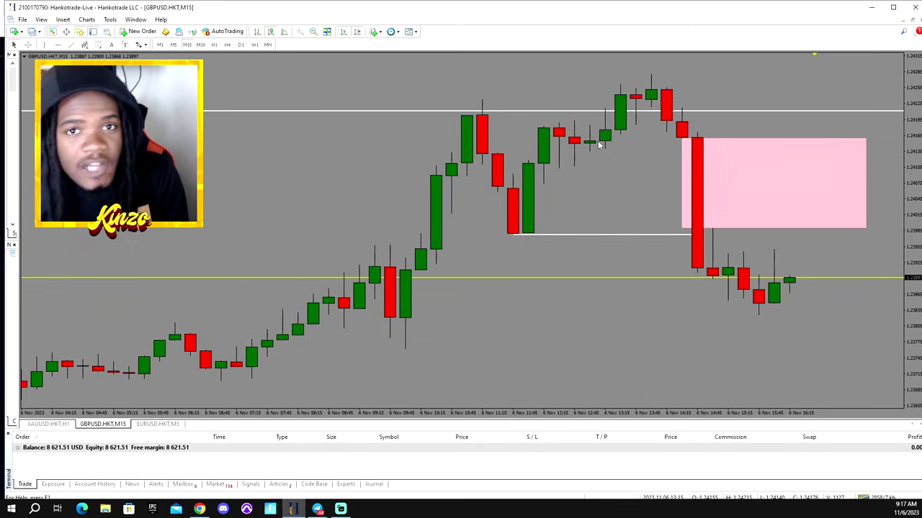
{"action": "key", "text": "alt+Tab"}
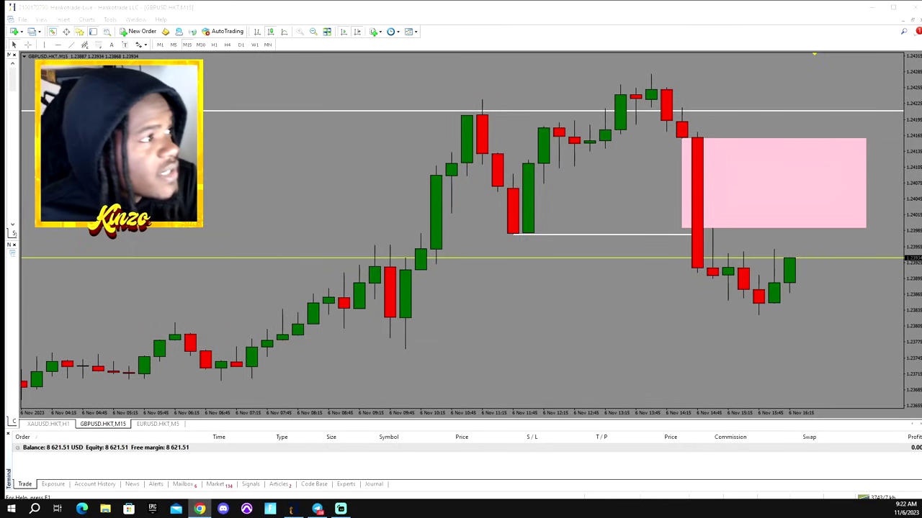
{"action": "key", "text": "alt+Tab"}
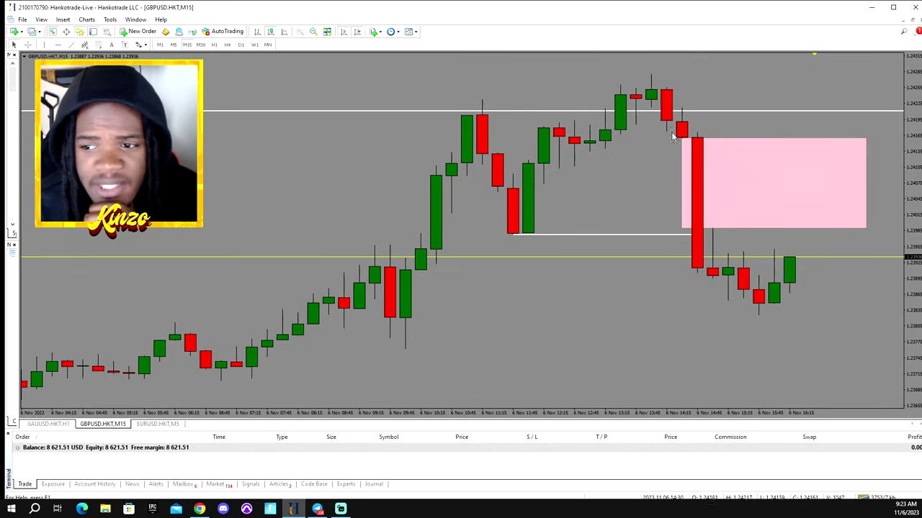
Add a red horizontal line and position it at the latest swing low
{"action": "left_click", "coordinate": [595, 298]}
{"action": "left_click_drag", "start_coordinate": [595, 299], "coordinate": [725, 328]}
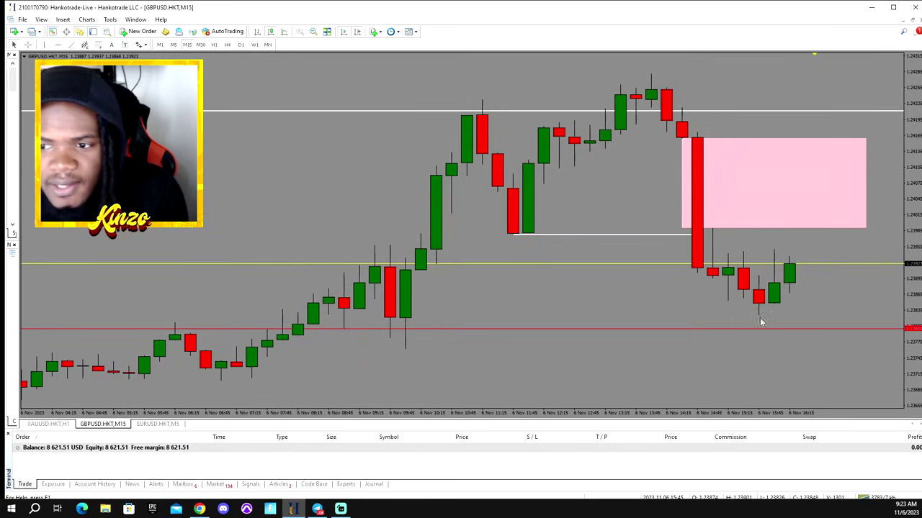
{"action": "scroll", "coordinate": [750, 325], "scroll_direction": "up", "scroll_amount": 1}
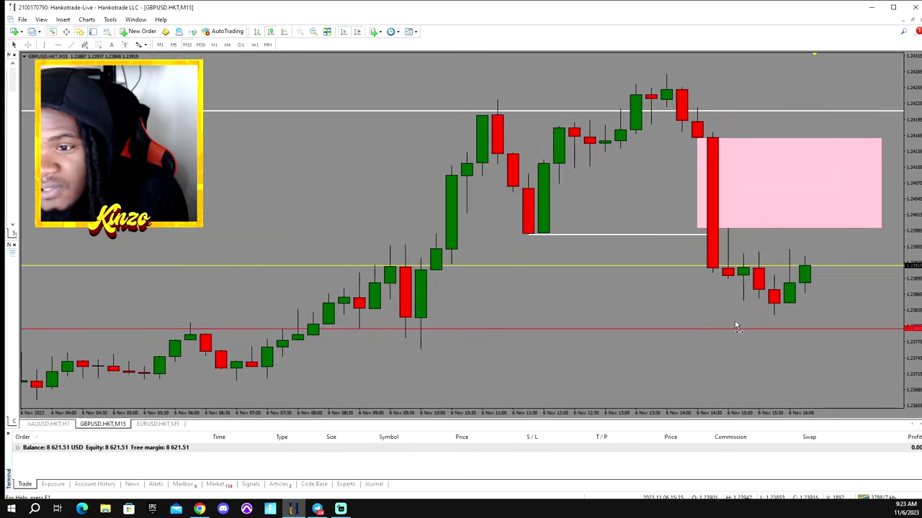
{"action": "left_click_drag", "start_coordinate": [739, 329], "coordinate": [725, 315]}
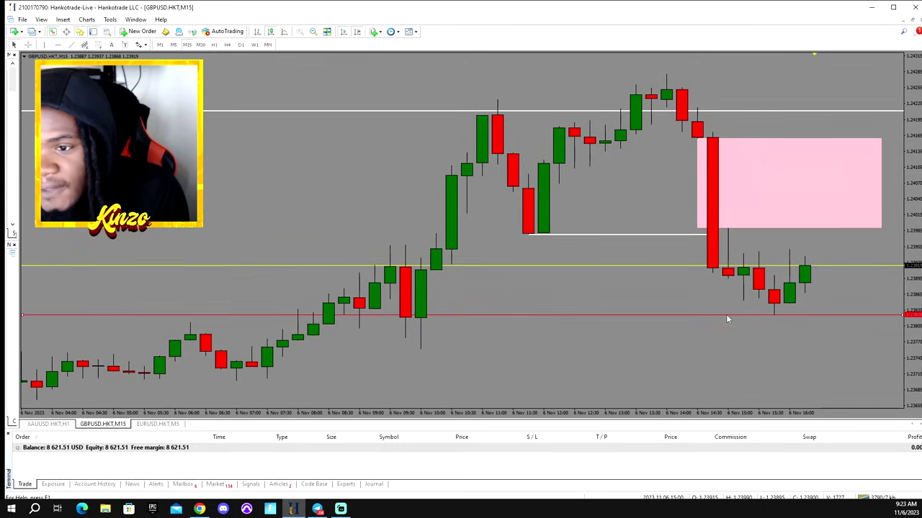
{"action": "scroll", "coordinate": [726, 315], "scroll_direction": "down", "scroll_amount": 1}
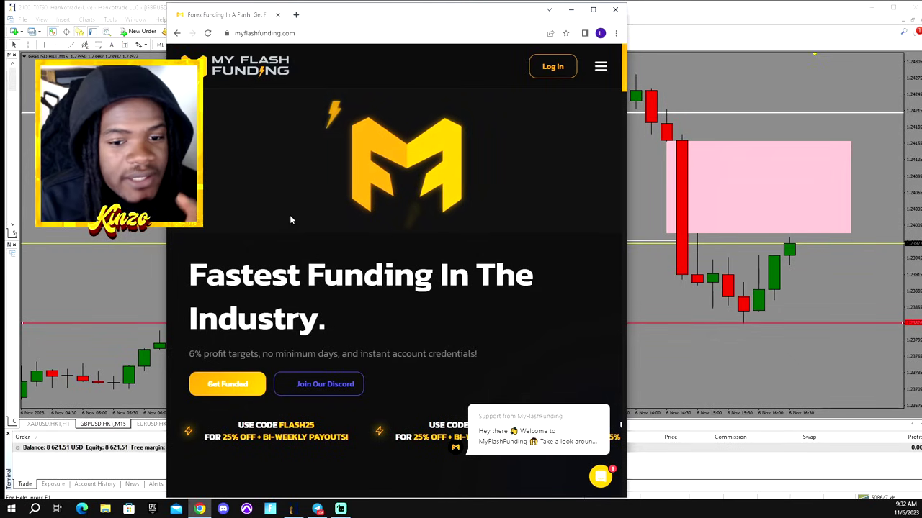
Scroll to Our Evaluations and close the support chat popup to see the $10,000 plan
{"action": "scroll", "coordinate": [290, 215], "scroll_direction": "down", "scroll_amount": 2}
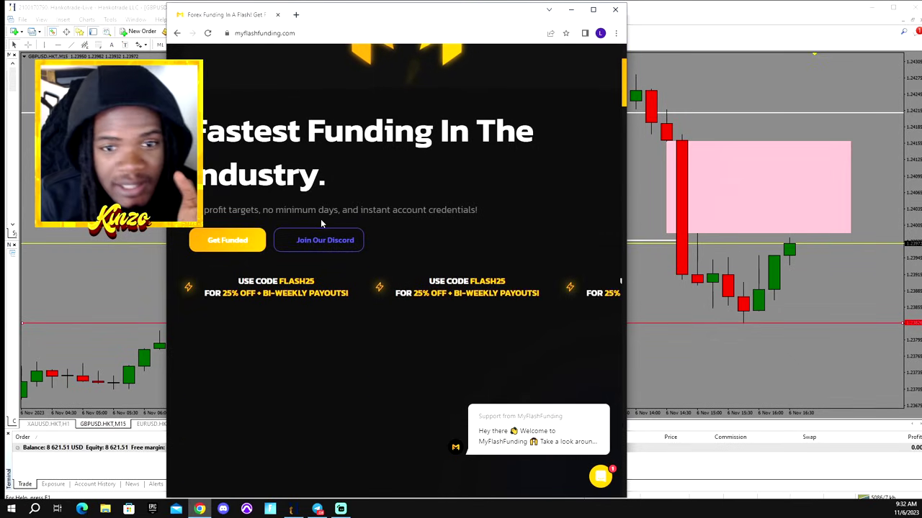
{"action": "scroll", "coordinate": [320, 218], "scroll_direction": "down", "scroll_amount": 3}
{"action": "scroll", "coordinate": [200, 319], "scroll_direction": "up", "scroll_amount": 5}
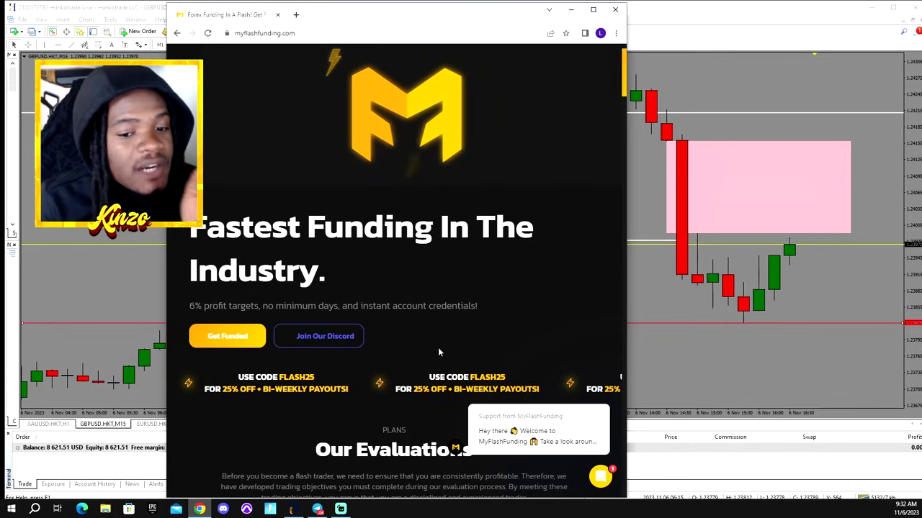
{"action": "scroll", "coordinate": [364, 317], "scroll_direction": "down", "scroll_amount": 6}
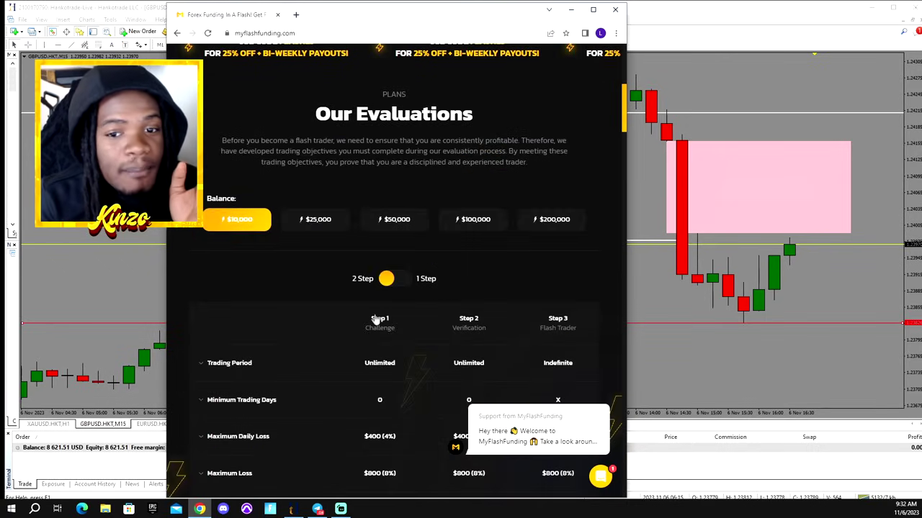
{"action": "scroll", "coordinate": [403, 326], "scroll_direction": "down", "scroll_amount": 1}
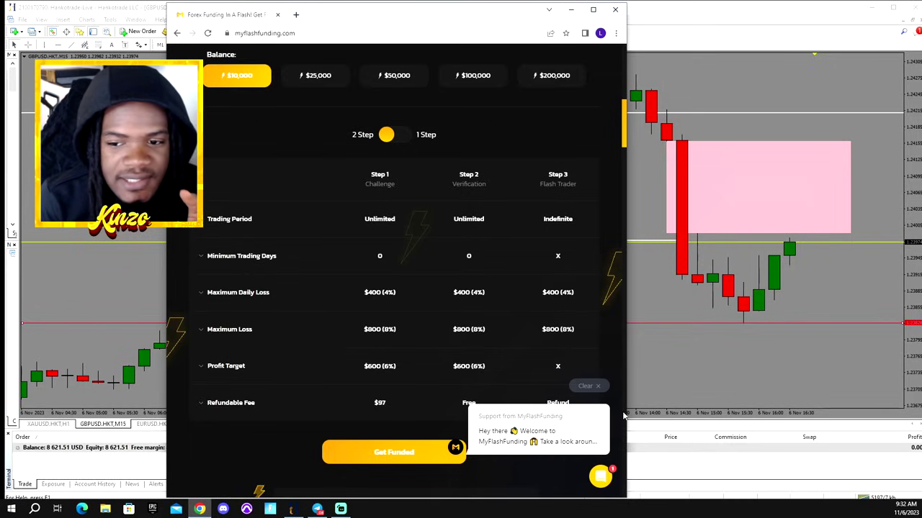
{"action": "left_click", "coordinate": [586, 387]}
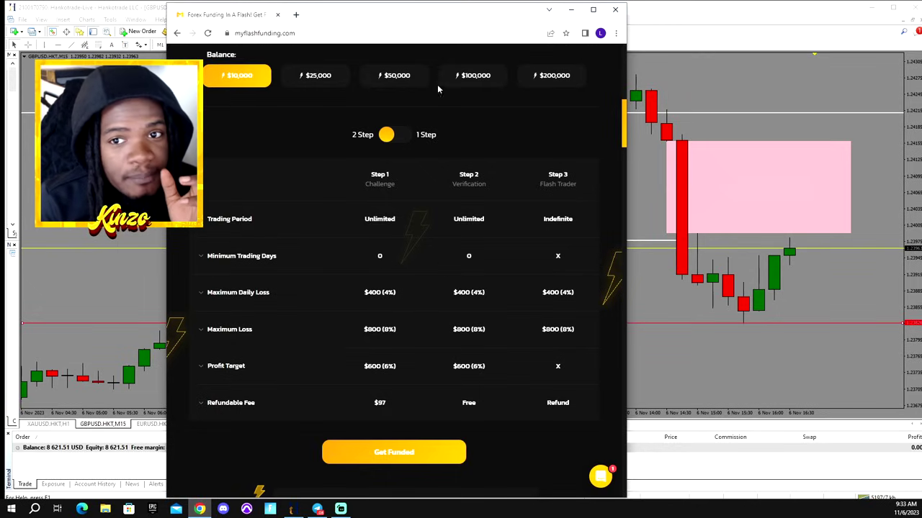
Show the $100,000 plan rules ($4,000 daily loss, $8,000 max loss, $497 fee), then leave Chrome
{"action": "left_click", "coordinate": [477, 81]}
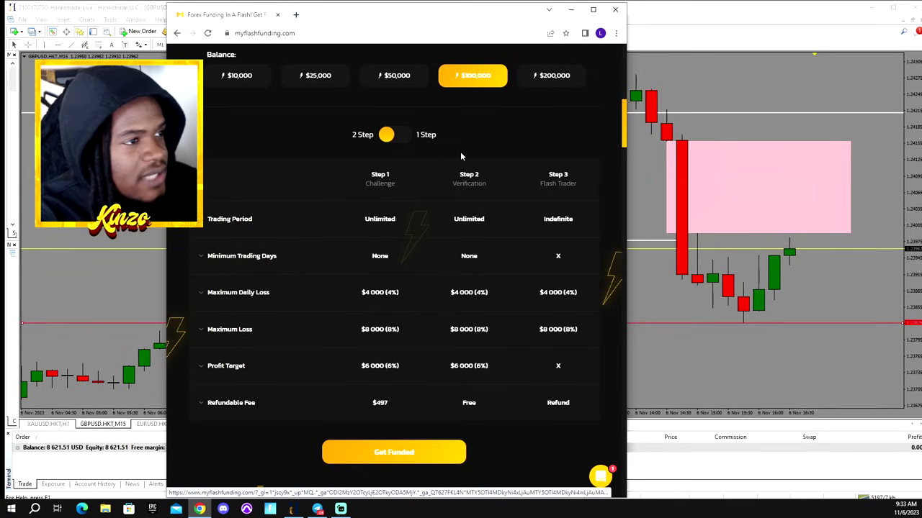
{"action": "left_click", "coordinate": [864, 277]}
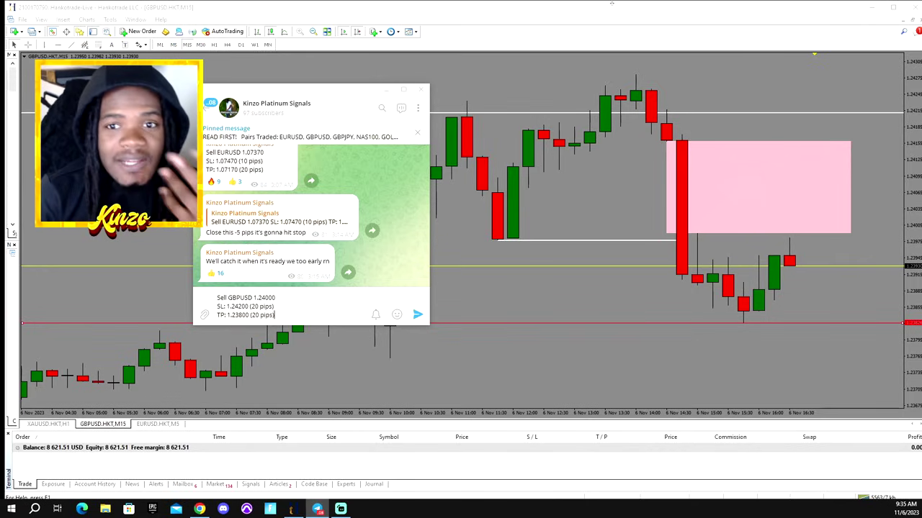
Minimize the Telegram signals chat and switch the GBPUSD chart to 1-hour candles
{"action": "left_click", "coordinate": [388, 89]}
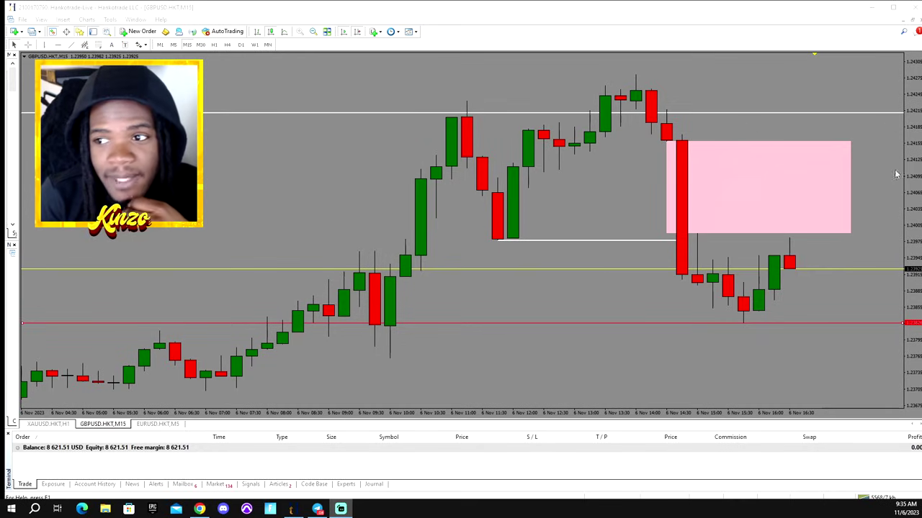
{"action": "left_click", "coordinate": [214, 43]}
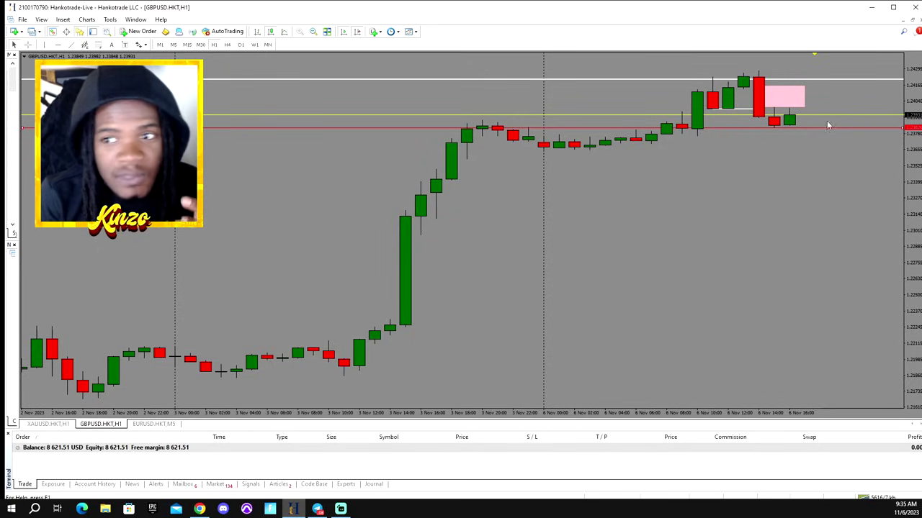
Put GBPUSD back on M15, post the sell signal to the channel, and start a new GBPUSD order
{"action": "left_click", "coordinate": [186, 44]}
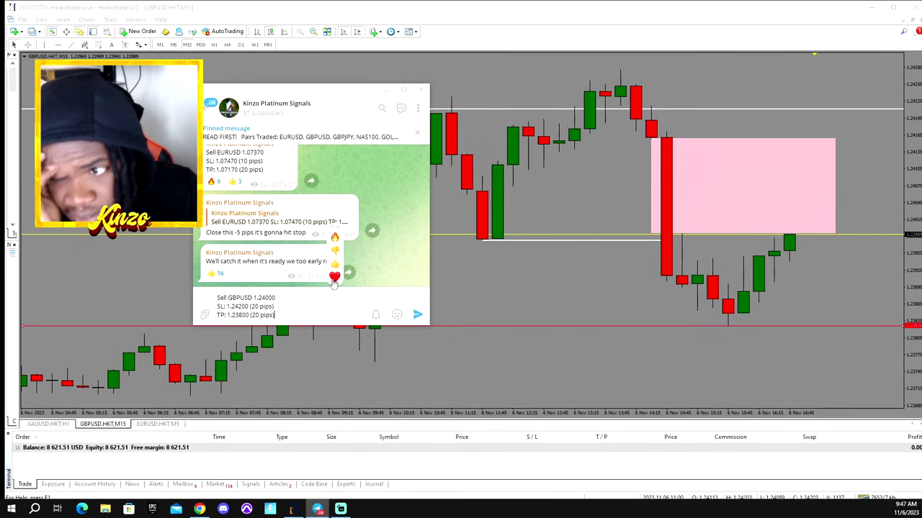
{"action": "left_click", "coordinate": [418, 315]}
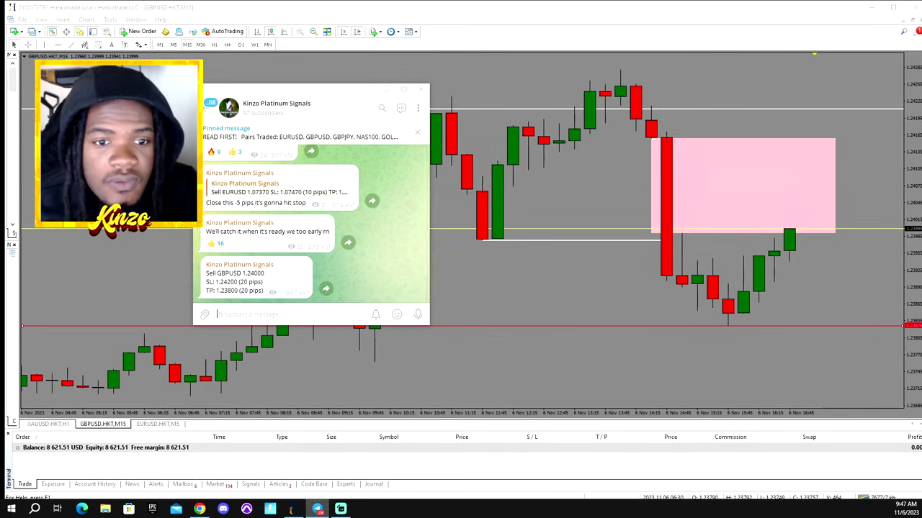
{"action": "left_click", "coordinate": [202, 48]}
{"action": "left_click", "coordinate": [152, 32]}
Sell GBPUSD at market with 5 lots, retry, and dismiss the 'Not enough money' notice
{"action": "double_click", "coordinate": [264, 108]}
{"action": "type", "text": "5"}
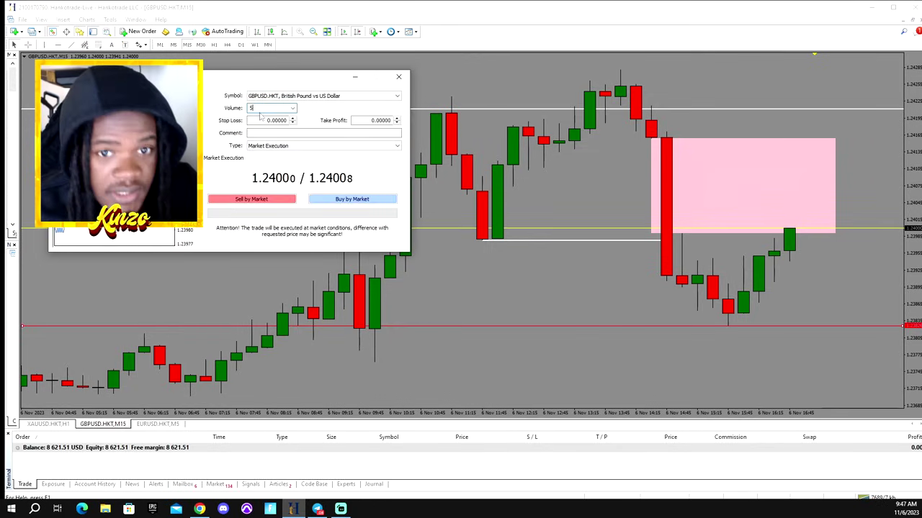
{"action": "left_click", "coordinate": [253, 199]}
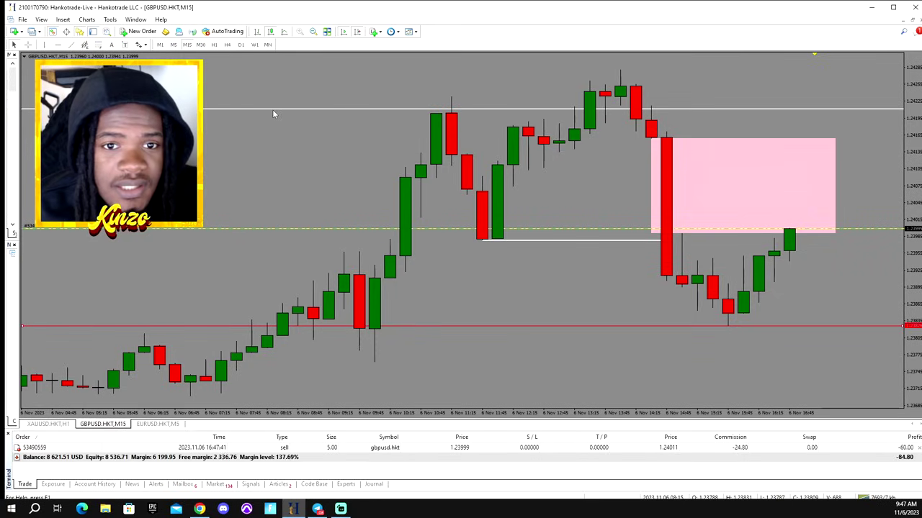
{"action": "key", "text": "F9"}
{"action": "left_click", "coordinate": [267, 199]}
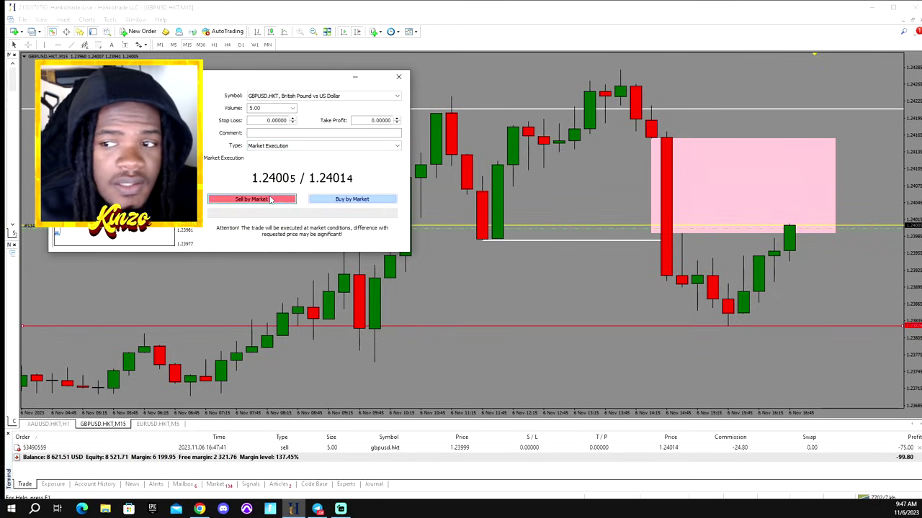
{"action": "left_click", "coordinate": [253, 218]}
Retry the market sell at 3 lots and dismiss the 'Not enough money' notice
{"action": "double_click", "coordinate": [261, 108]}
{"action": "type", "text": "3"}
{"action": "left_click", "coordinate": [259, 198]}
{"action": "left_click", "coordinate": [267, 218]}
Retry at 2 lots, dismiss the refusal, and close the New Order window
{"action": "double_click", "coordinate": [262, 108]}
{"action": "type", "text": "2"}
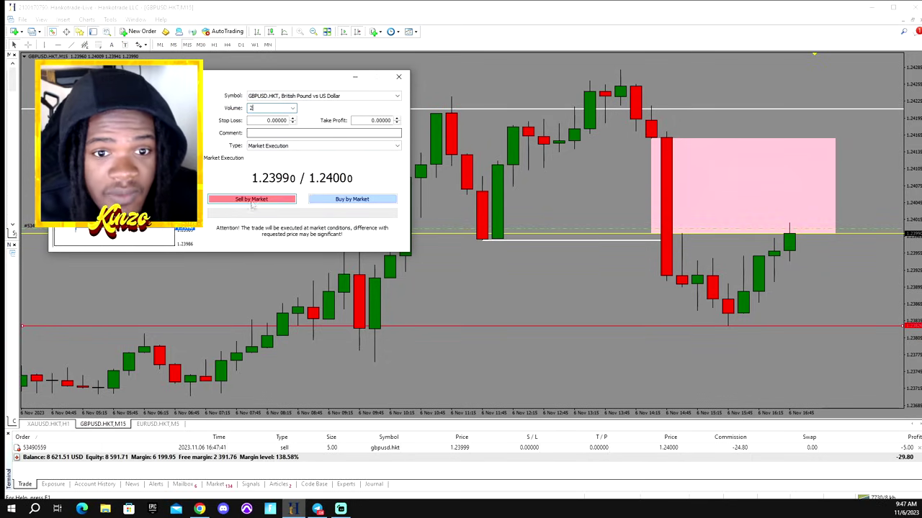
{"action": "left_click", "coordinate": [252, 199]}
{"action": "left_click", "coordinate": [252, 218]}
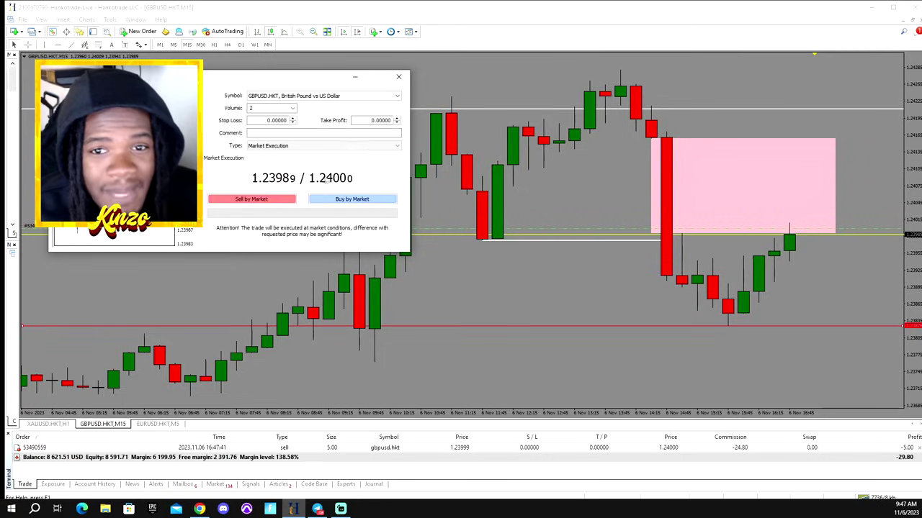
{"action": "left_click", "coordinate": [400, 78]}
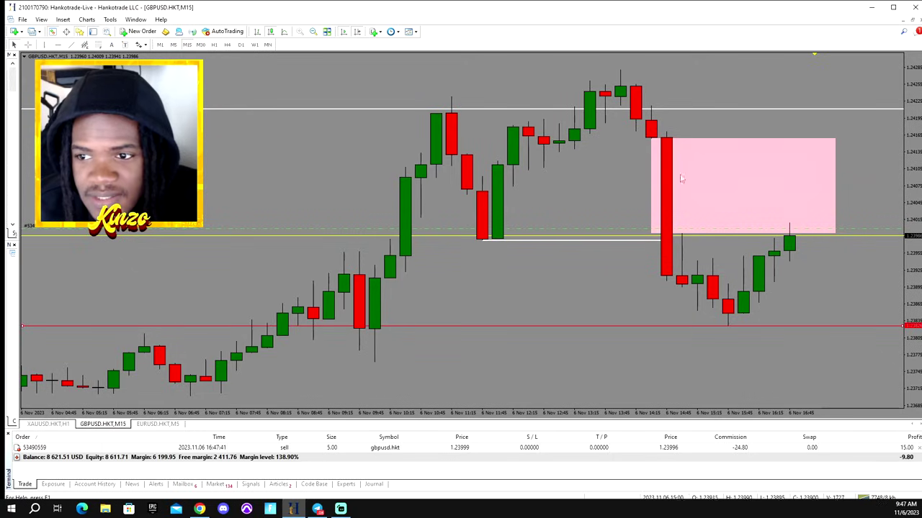
Drag the sell's stop loss up to 1.24200 and take profit down to 1.23800
{"action": "left_click_drag", "start_coordinate": [761, 229], "coordinate": [648, 116]}
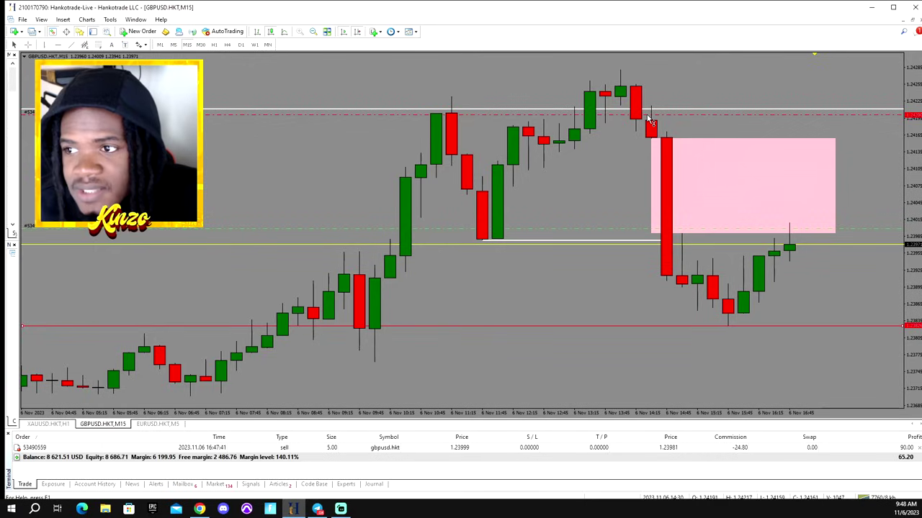
{"action": "left_click_drag", "start_coordinate": [651, 121], "coordinate": [651, 120]}
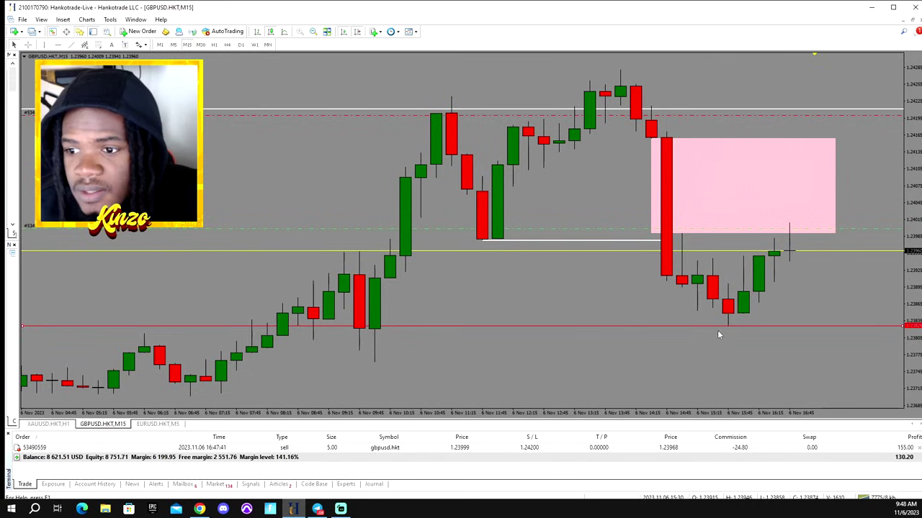
{"action": "scroll", "coordinate": [792, 273], "scroll_direction": "left", "scroll_amount": 1}
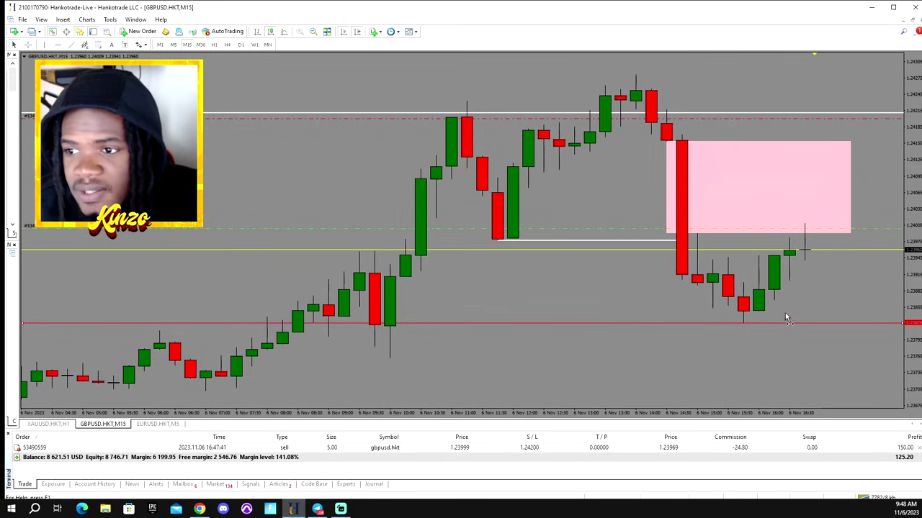
{"action": "scroll", "coordinate": [837, 278], "scroll_direction": "left", "scroll_amount": 1}
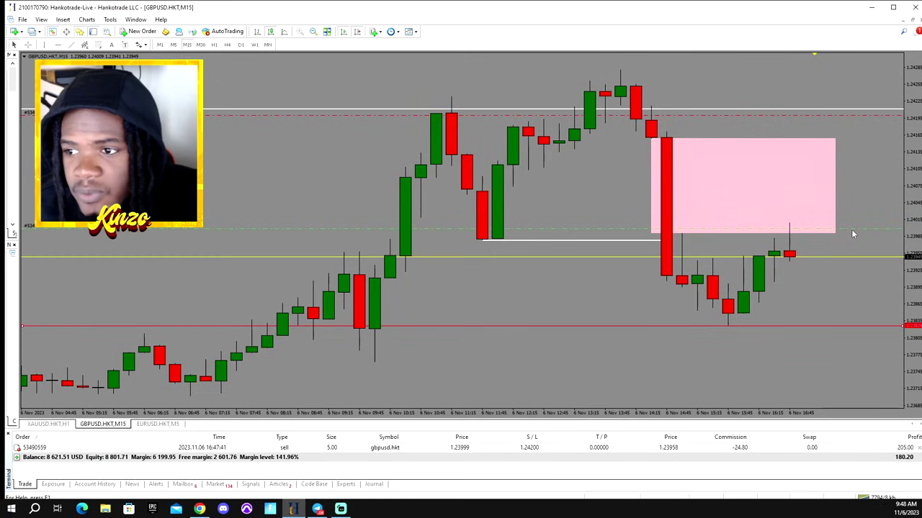
{"action": "left_click_drag", "start_coordinate": [850, 228], "coordinate": [737, 340]}
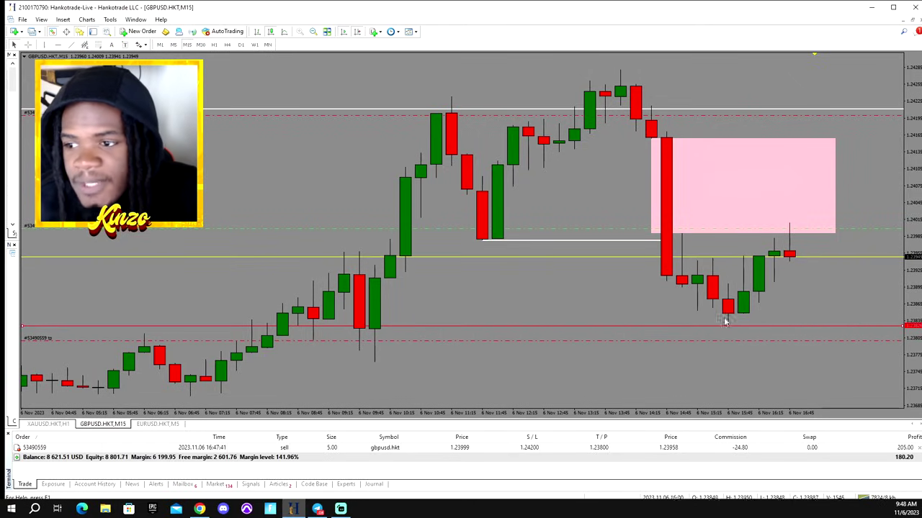
Delete the solid red horizontal line from the GBPUSD chart
{"action": "right_click", "coordinate": [639, 329]}
{"action": "left_click", "coordinate": [677, 218]}
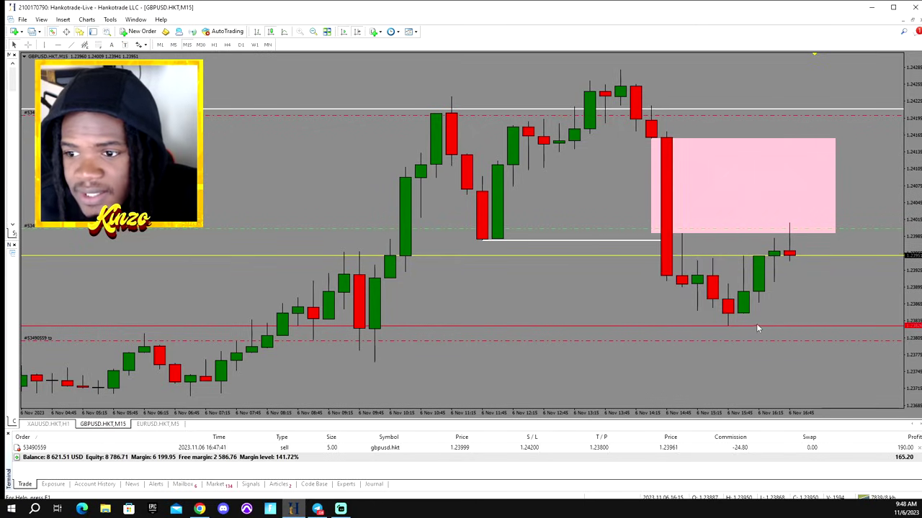
{"action": "right_click", "coordinate": [754, 324]}
{"action": "left_click", "coordinate": [779, 359]}
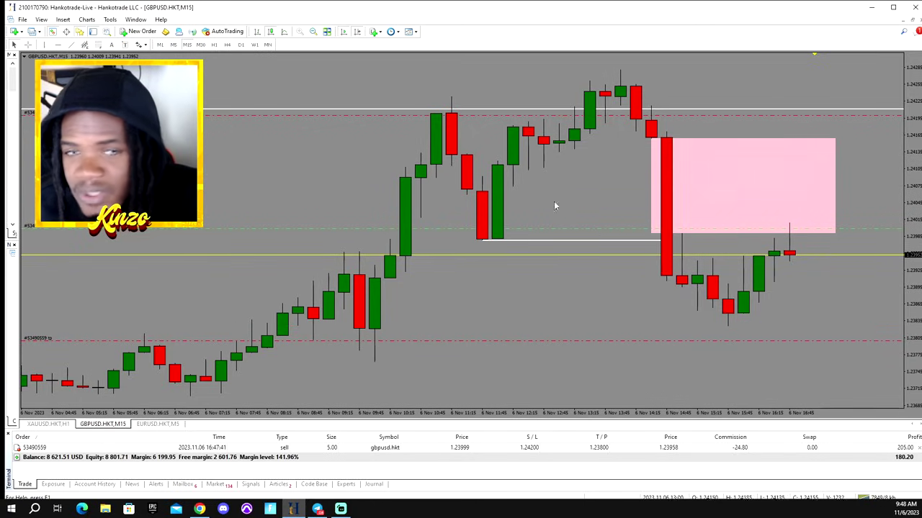
Zoom out and back in on the chart, then bring up the Telegram signals channel
{"action": "left_click", "coordinate": [312, 32]}
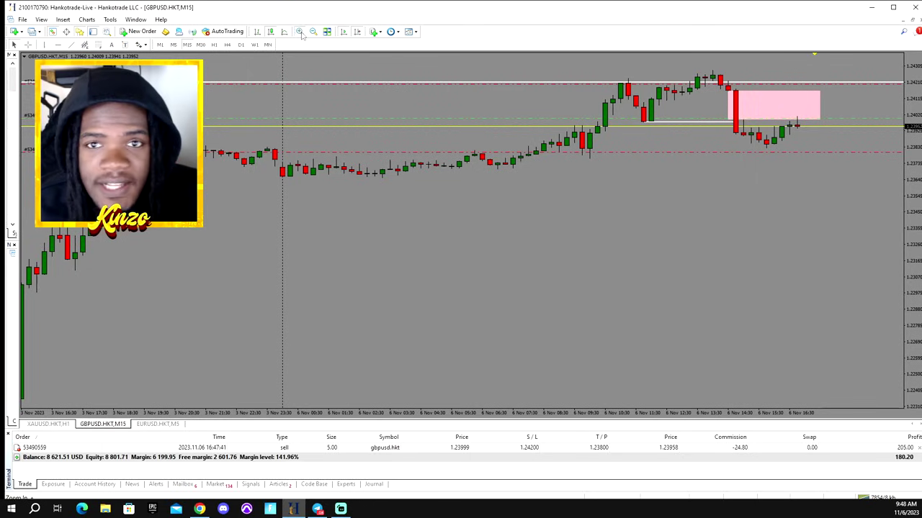
{"action": "left_click", "coordinate": [300, 32]}
{"action": "left_click", "coordinate": [318, 509]}
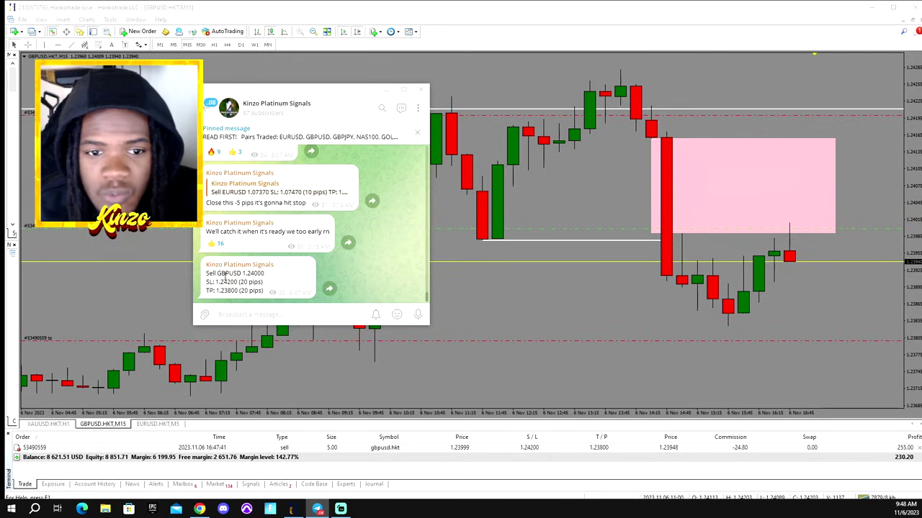
Focus the channel's message box, then minimize Telegram to reveal the GBPUSD chart
{"action": "left_click", "coordinate": [341, 313]}
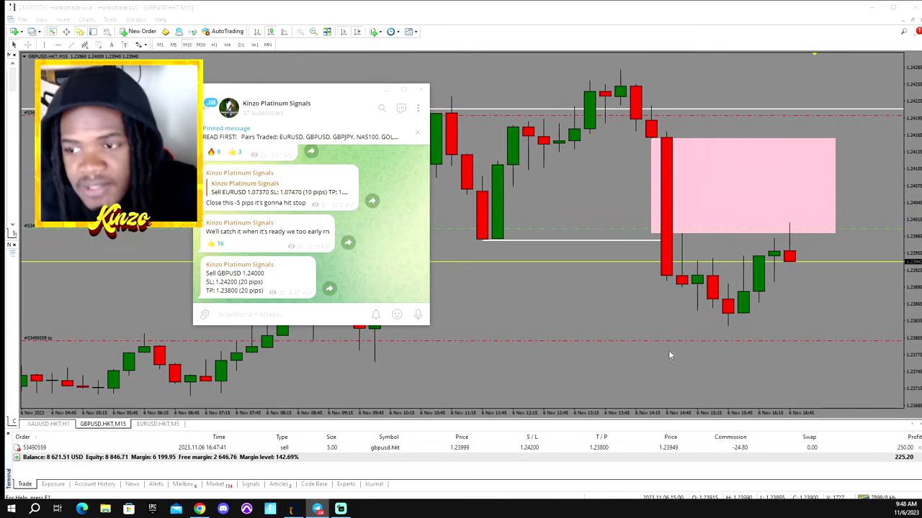
{"action": "left_click", "coordinate": [388, 91]}
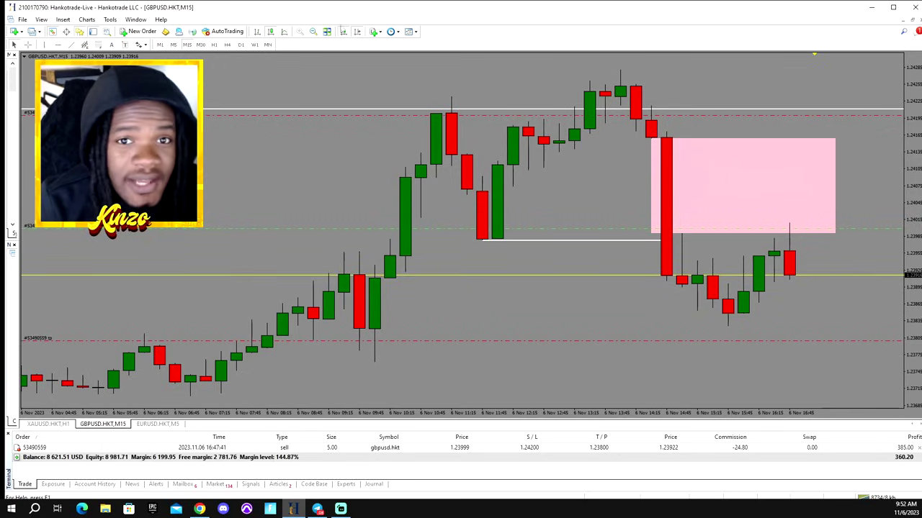
{"action": "left_click", "coordinate": [310, 30]}
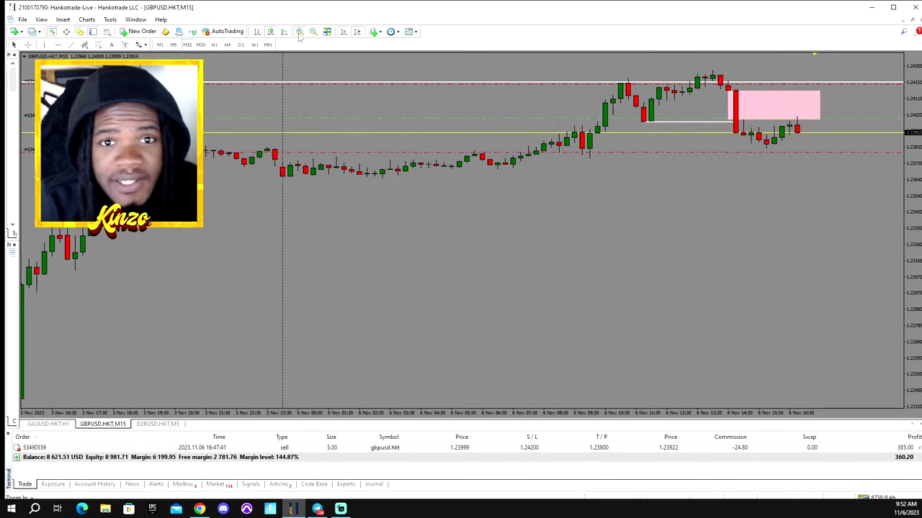
{"action": "left_click", "coordinate": [300, 31]}
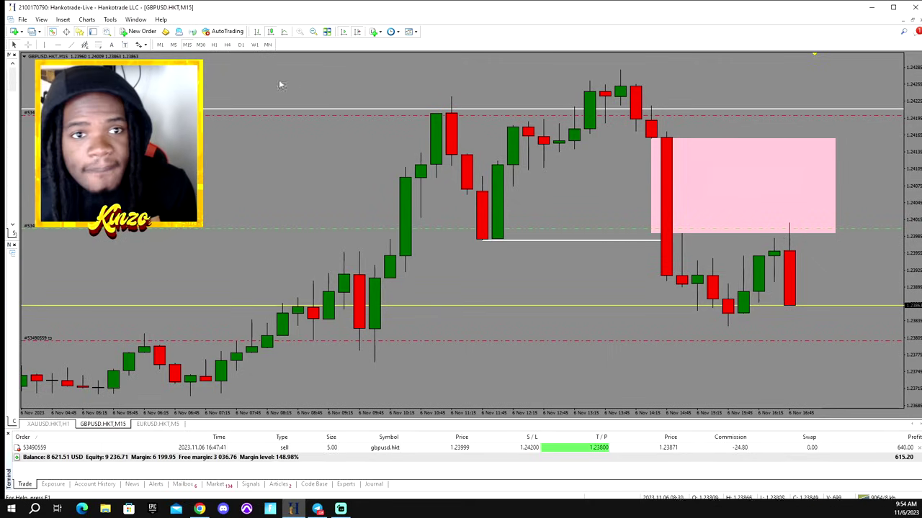
Select the Trendline tool from the Line Studies toolbar
{"action": "left_click", "coordinate": [71, 48]}
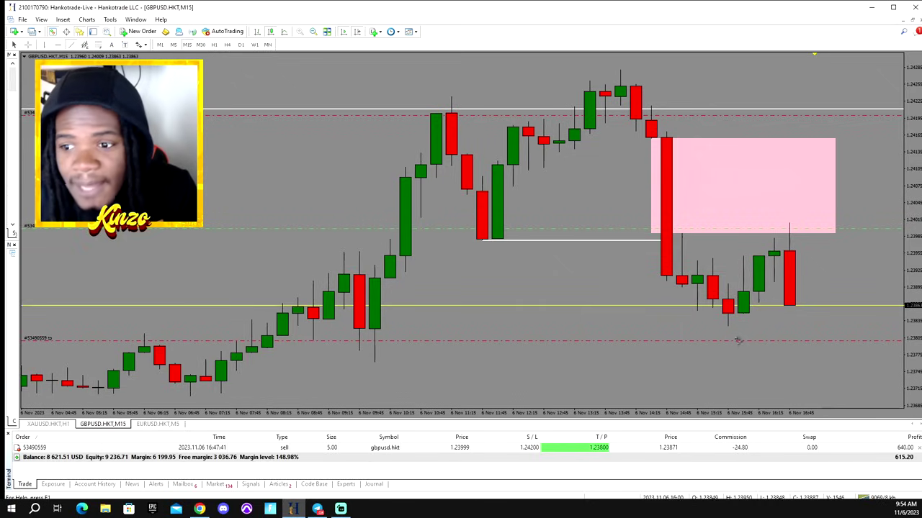
Draw a white horizontal line from the recent swing low past the last candle
{"action": "left_click_drag", "start_coordinate": [728, 325], "coordinate": [848, 327]}
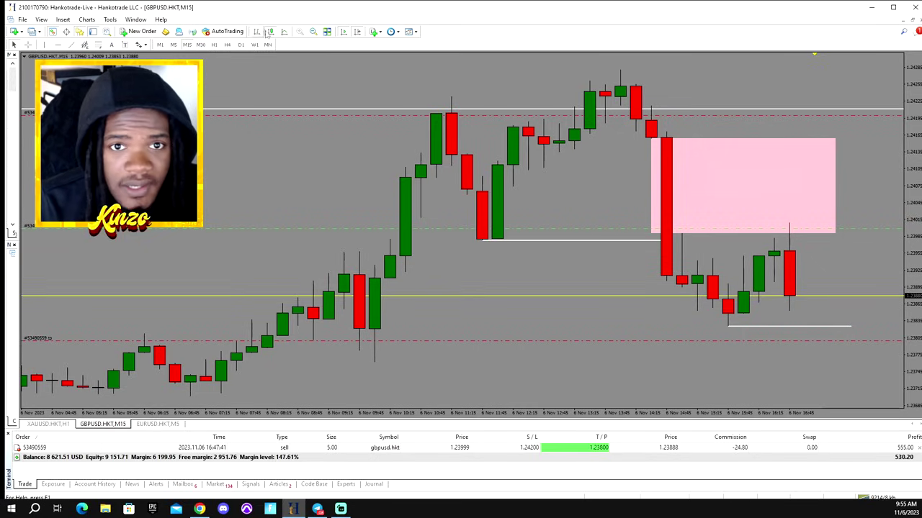
Settle the GBPUSD chart on large candles around the pink supply zone, then open the signals channel
{"action": "left_click", "coordinate": [312, 31]}
{"action": "left_click", "coordinate": [314, 32]}
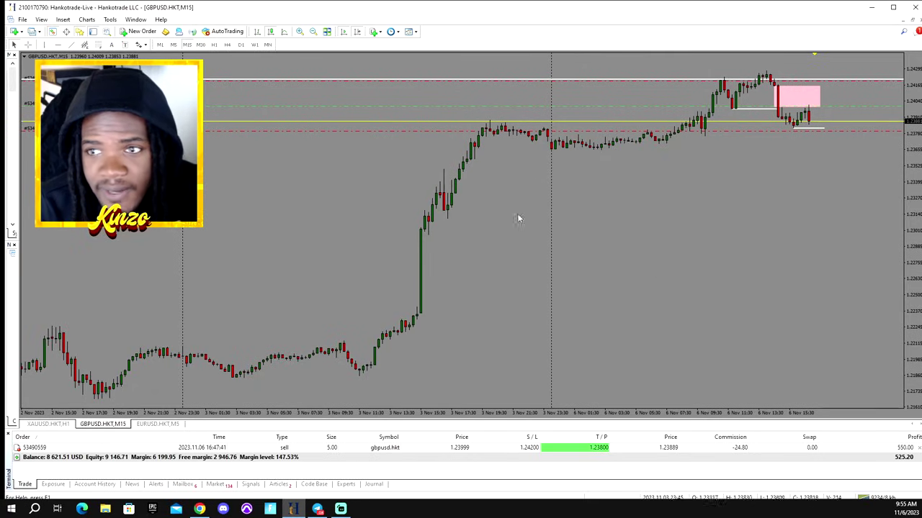
{"action": "left_click", "coordinate": [313, 32]}
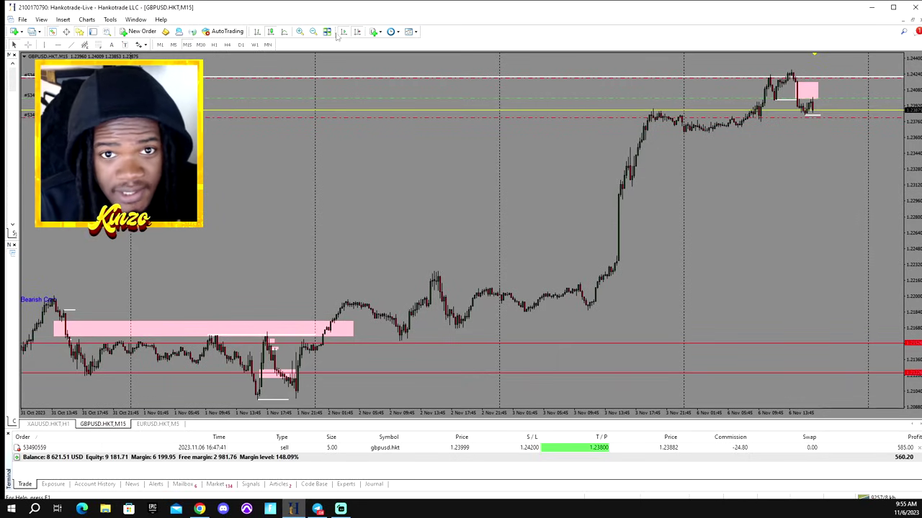
{"action": "left_click", "coordinate": [301, 33]}
{"action": "left_click", "coordinate": [301, 32]}
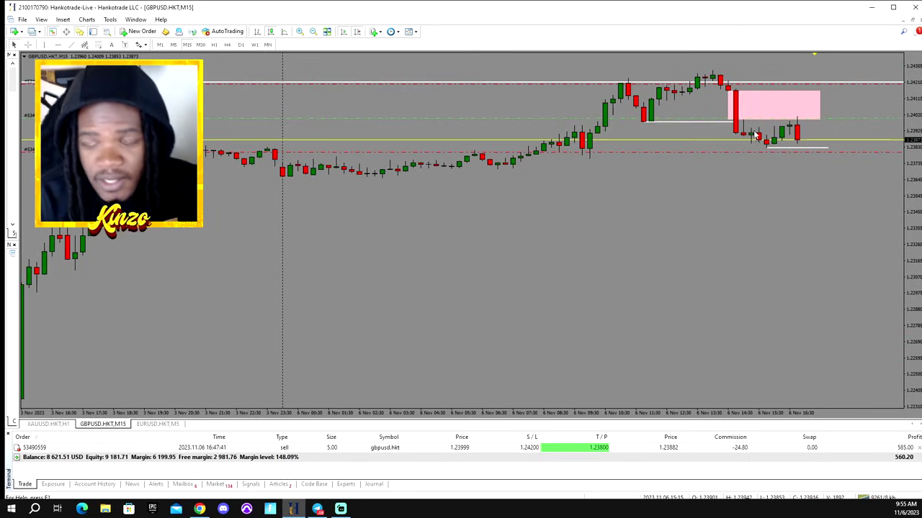
{"action": "left_click", "coordinate": [300, 31]}
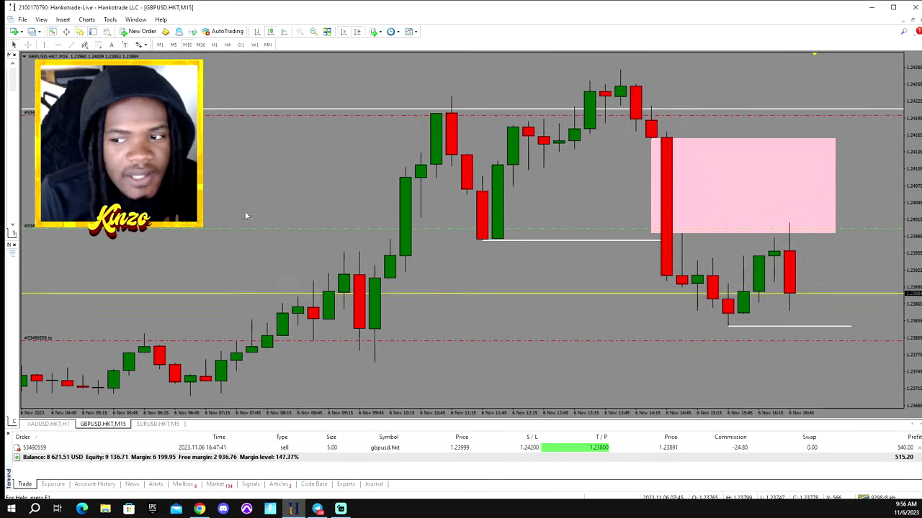
{"action": "left_click", "coordinate": [312, 31]}
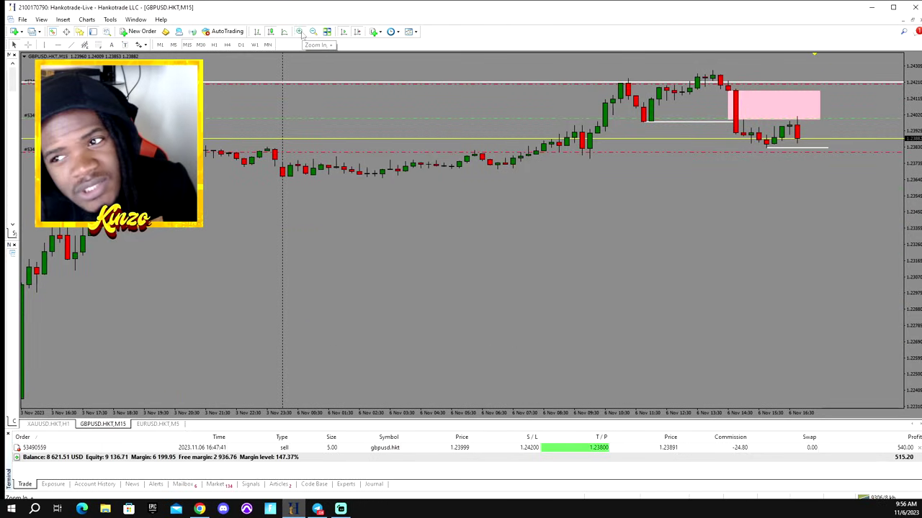
{"action": "left_click", "coordinate": [300, 32]}
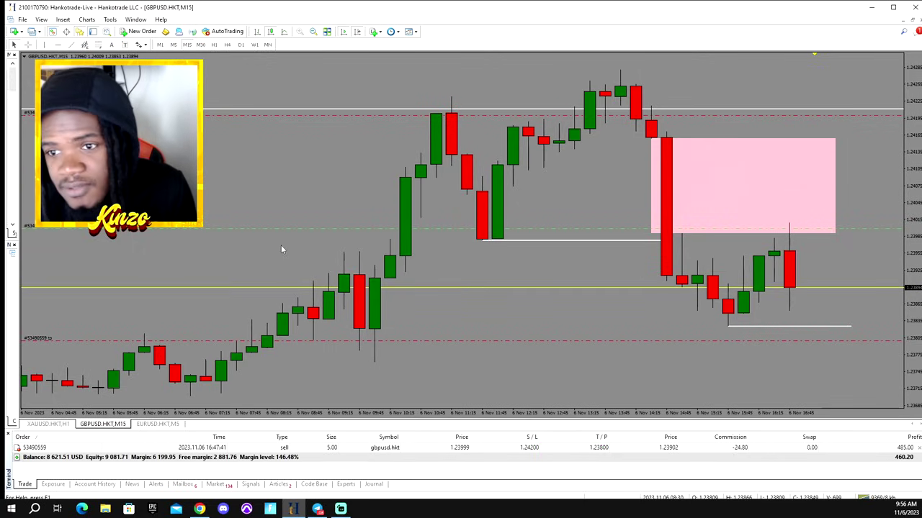
{"action": "left_click", "coordinate": [310, 36]}
{"action": "left_click", "coordinate": [300, 32]}
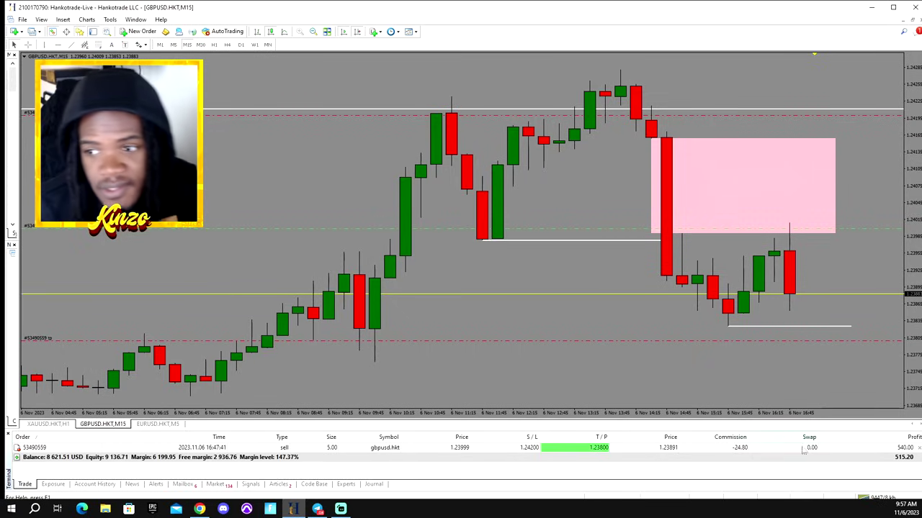
{"action": "left_click", "coordinate": [319, 509]}
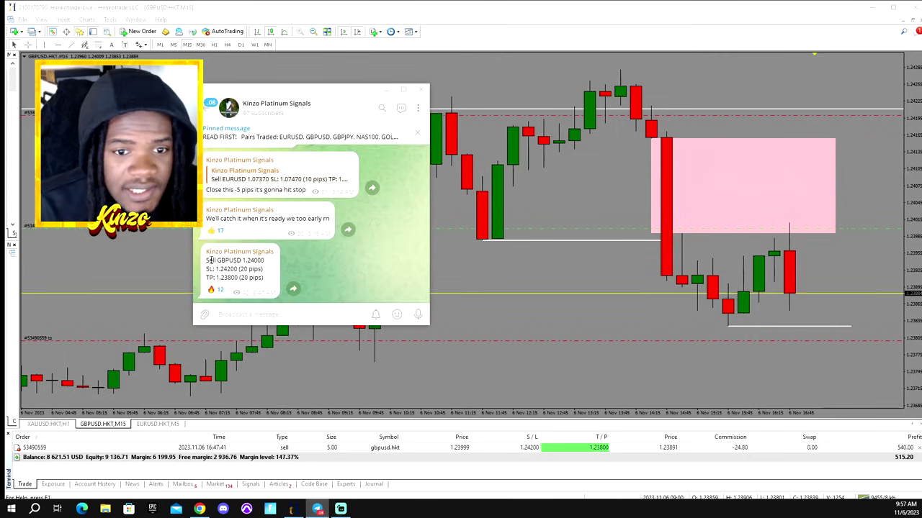
Scroll back through the Kinzo Platinum Signals history to the November 1 GBPUSD signals
{"action": "scroll", "coordinate": [271, 279], "scroll_direction": "up", "scroll_amount": 1}
{"action": "scroll", "coordinate": [270, 280], "scroll_direction": "up", "scroll_amount": 2}
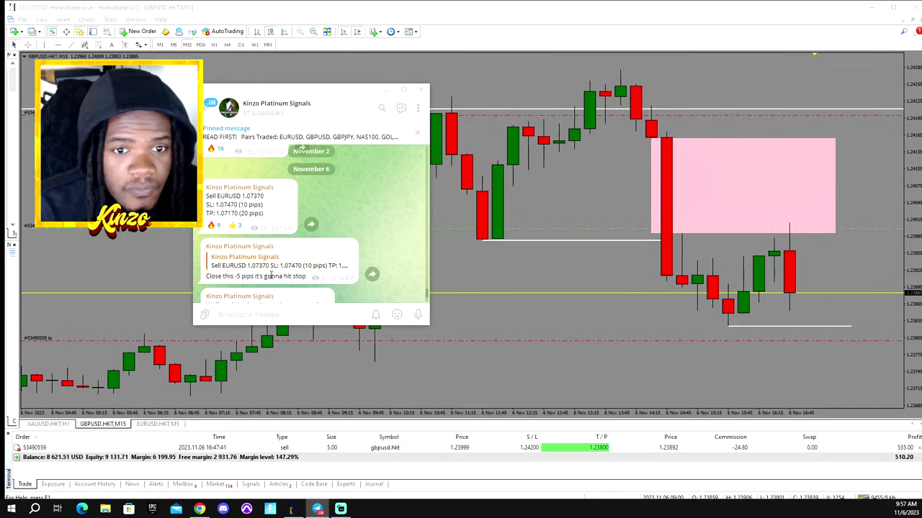
{"action": "scroll", "coordinate": [271, 273], "scroll_direction": "up", "scroll_amount": 1}
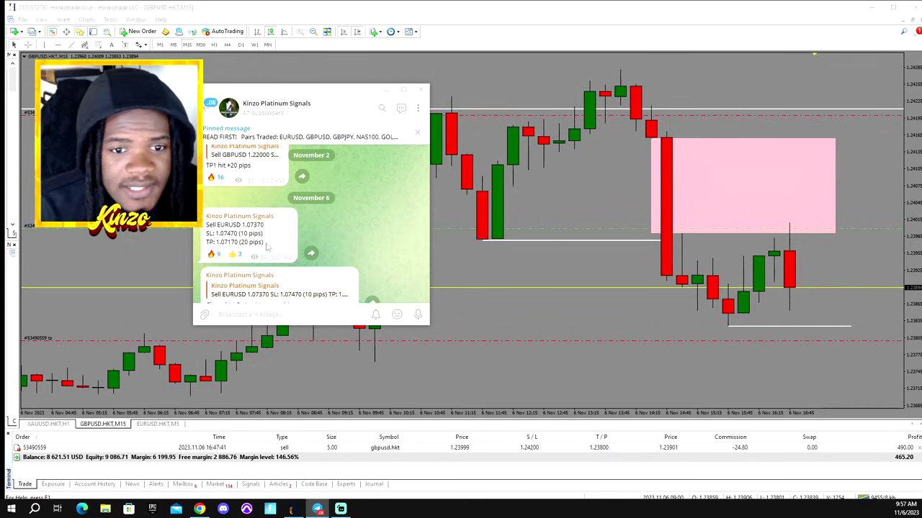
{"action": "scroll", "coordinate": [266, 247], "scroll_direction": "up", "scroll_amount": 2}
{"action": "scroll", "coordinate": [266, 247], "scroll_direction": "up", "scroll_amount": 3}
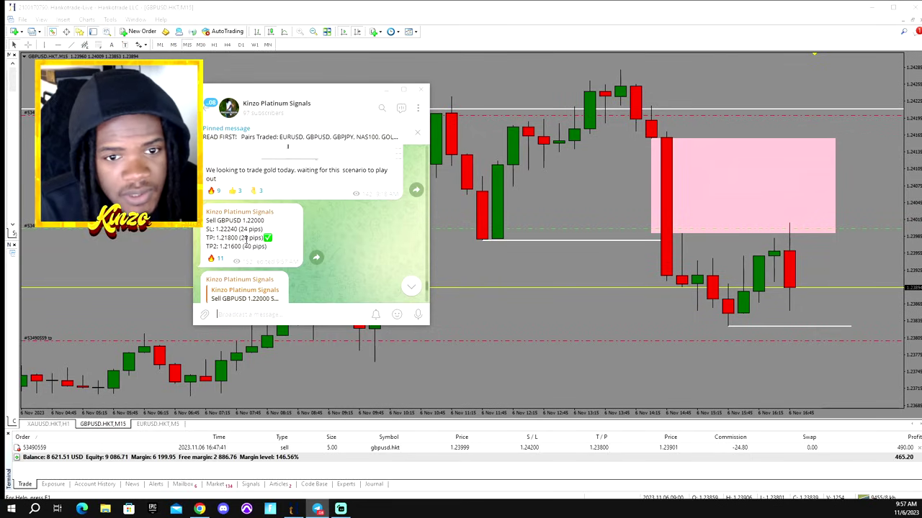
{"action": "scroll", "coordinate": [246, 241], "scroll_direction": "down", "scroll_amount": 5}
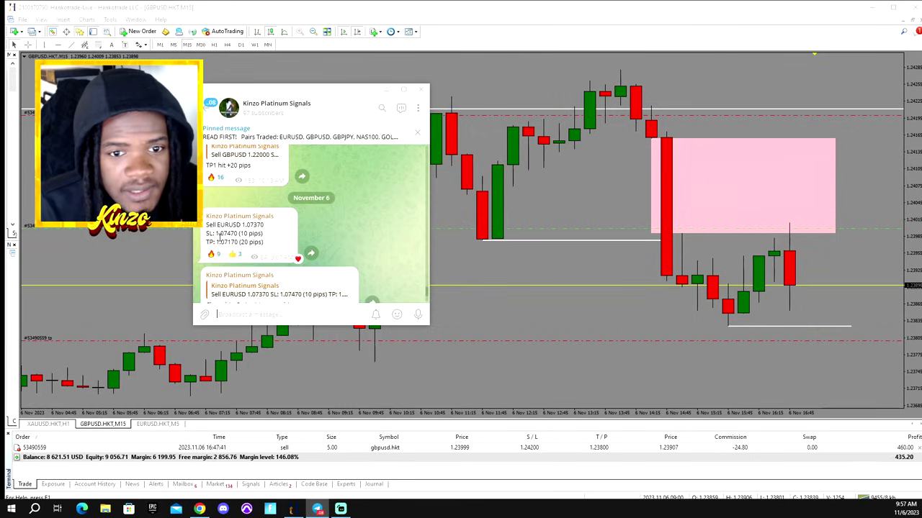
{"action": "scroll", "coordinate": [260, 236], "scroll_direction": "up", "scroll_amount": 10}
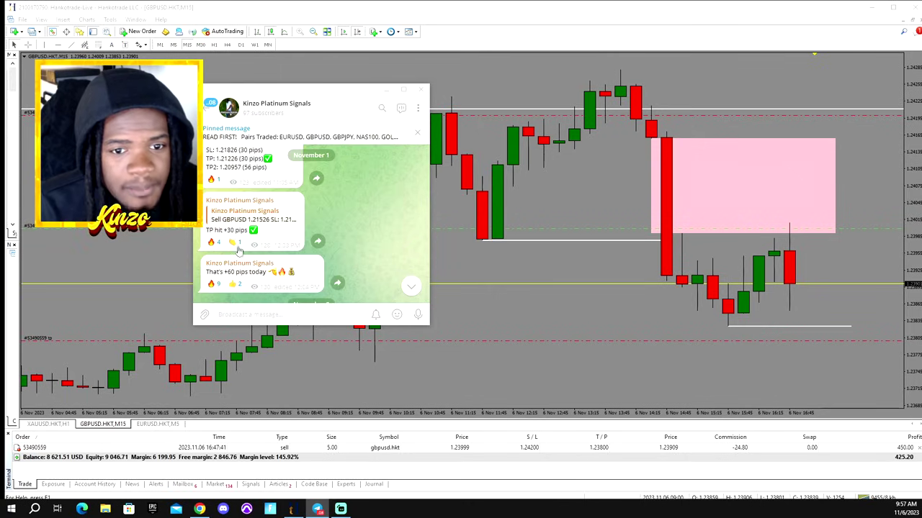
{"action": "scroll", "coordinate": [216, 245], "scroll_direction": "up", "scroll_amount": 4}
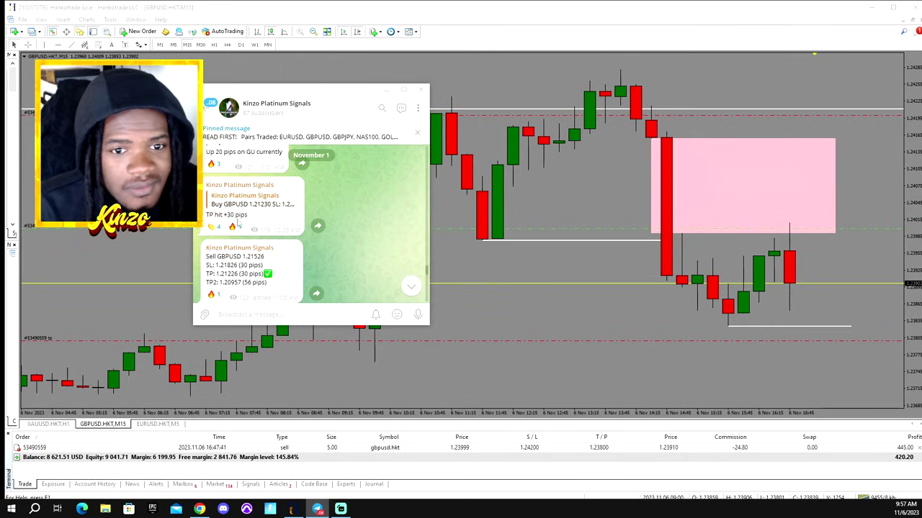
{"action": "scroll", "coordinate": [253, 212], "scroll_direction": "up", "scroll_amount": 1}
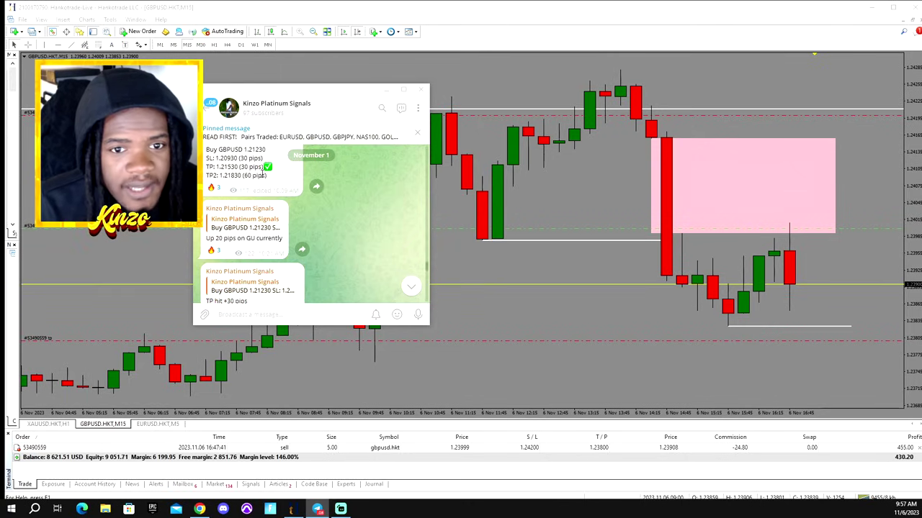
{"action": "scroll", "coordinate": [374, 213], "scroll_direction": "down", "scroll_amount": 10}
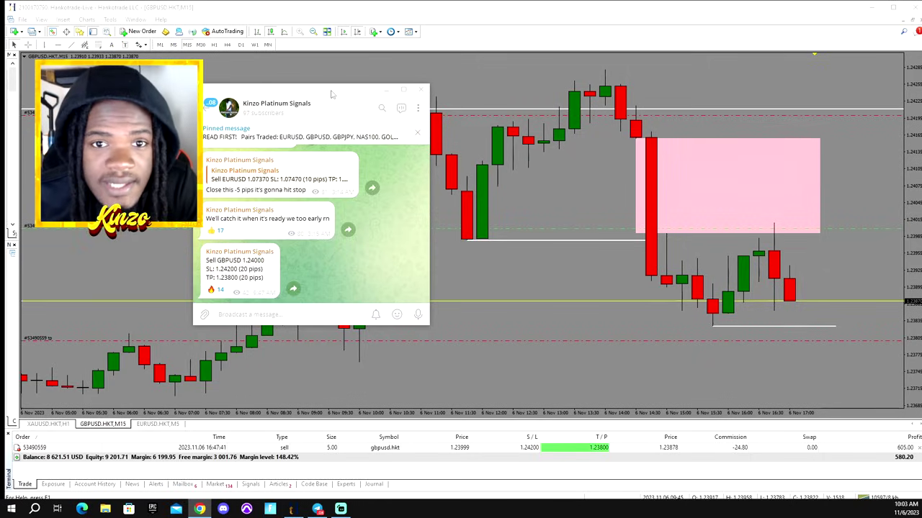
Hide the Telegram channel and zoom the GBPUSD chart out to show more history
{"action": "left_click", "coordinate": [317, 509]}
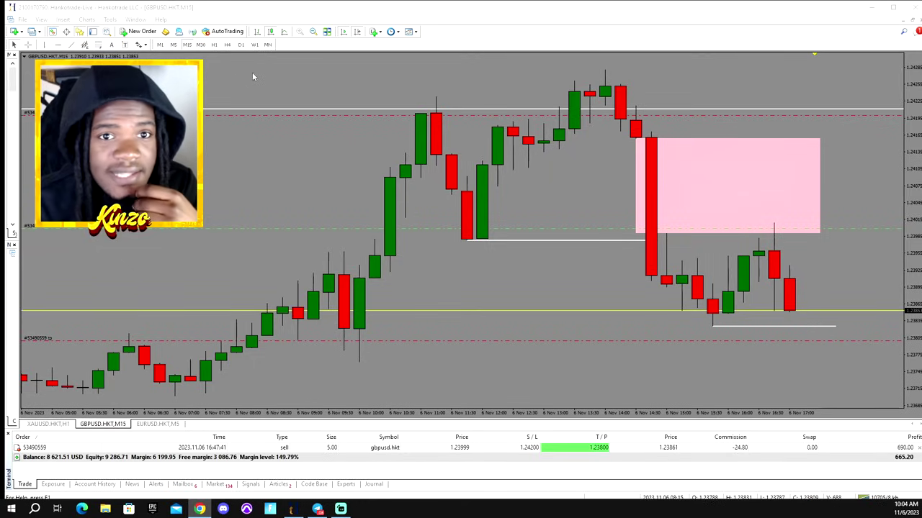
{"action": "left_click", "coordinate": [313, 32]}
{"action": "left_click", "coordinate": [314, 31]}
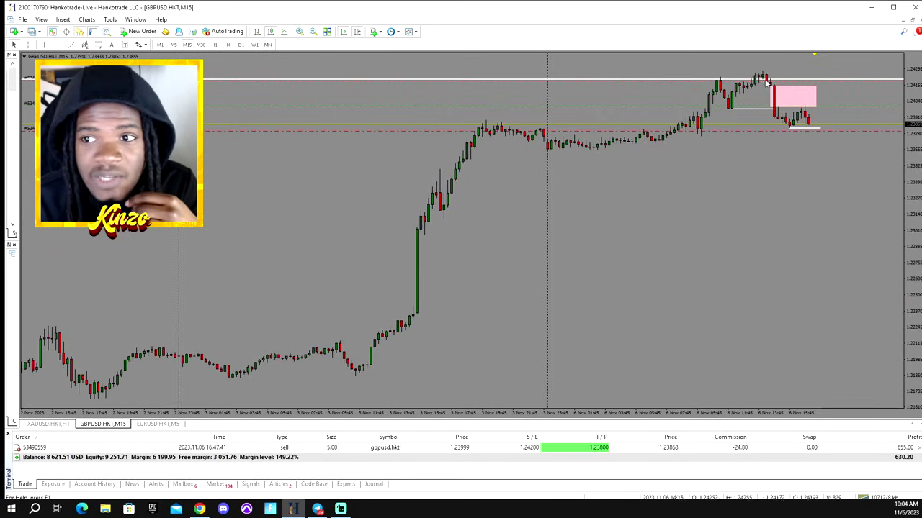
{"action": "left_click", "coordinate": [300, 32]}
{"action": "left_click", "coordinate": [240, 44]}
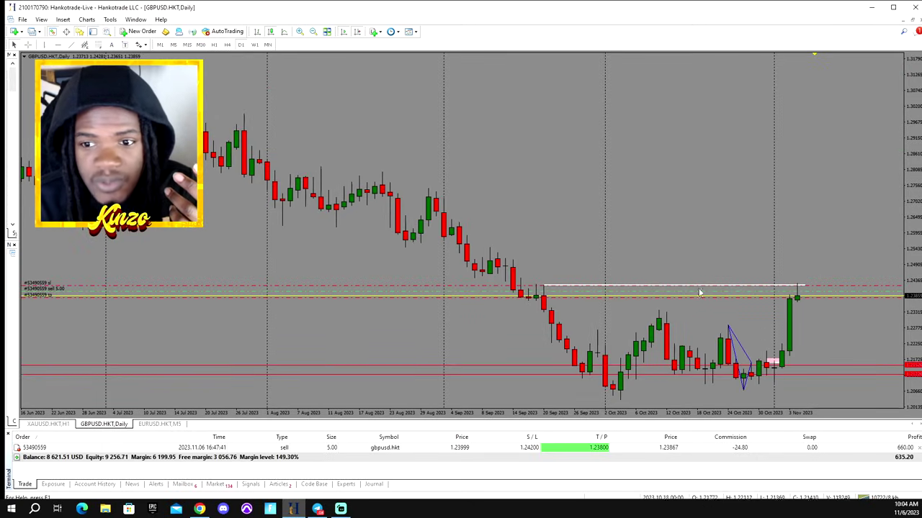
{"action": "left_click", "coordinate": [300, 32]}
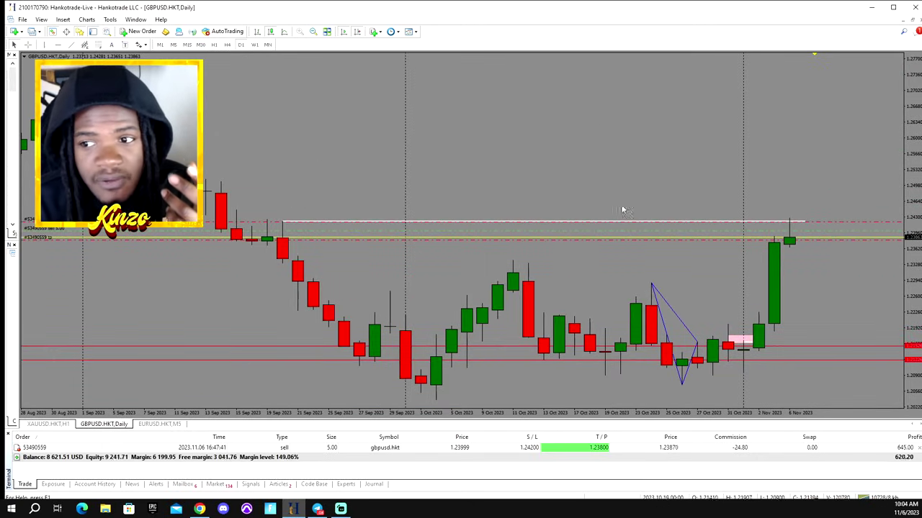
{"action": "left_click", "coordinate": [207, 44]}
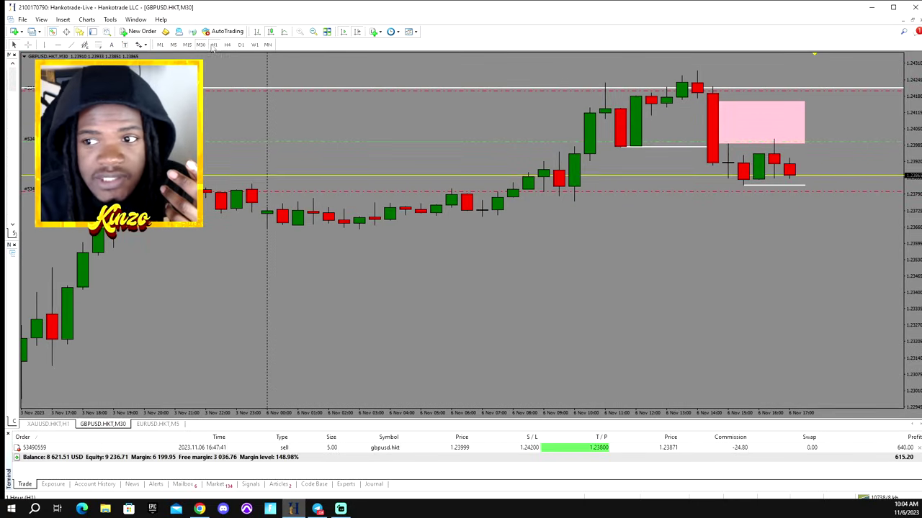
{"action": "left_click", "coordinate": [214, 45]}
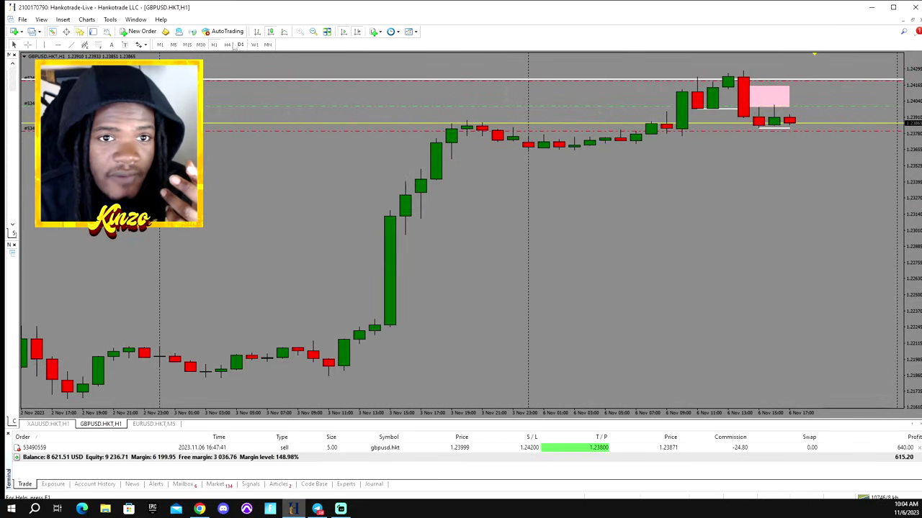
{"action": "left_click", "coordinate": [189, 44]}
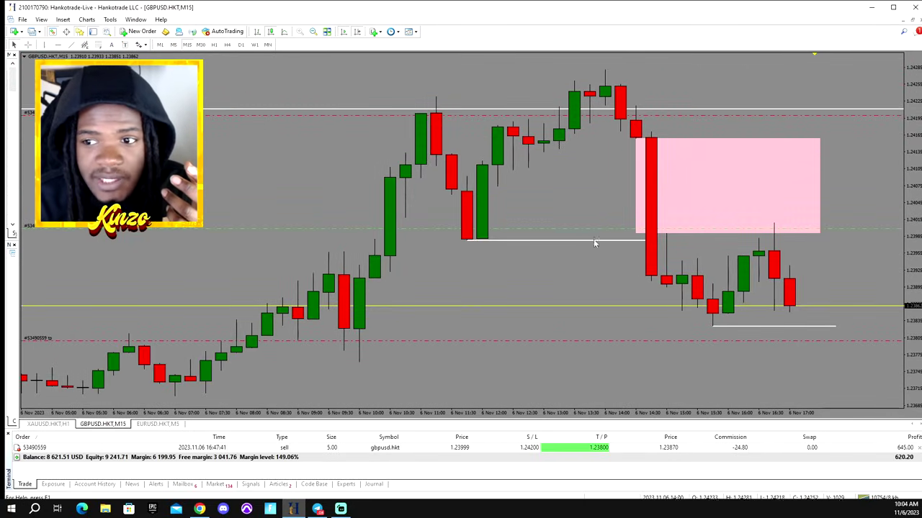